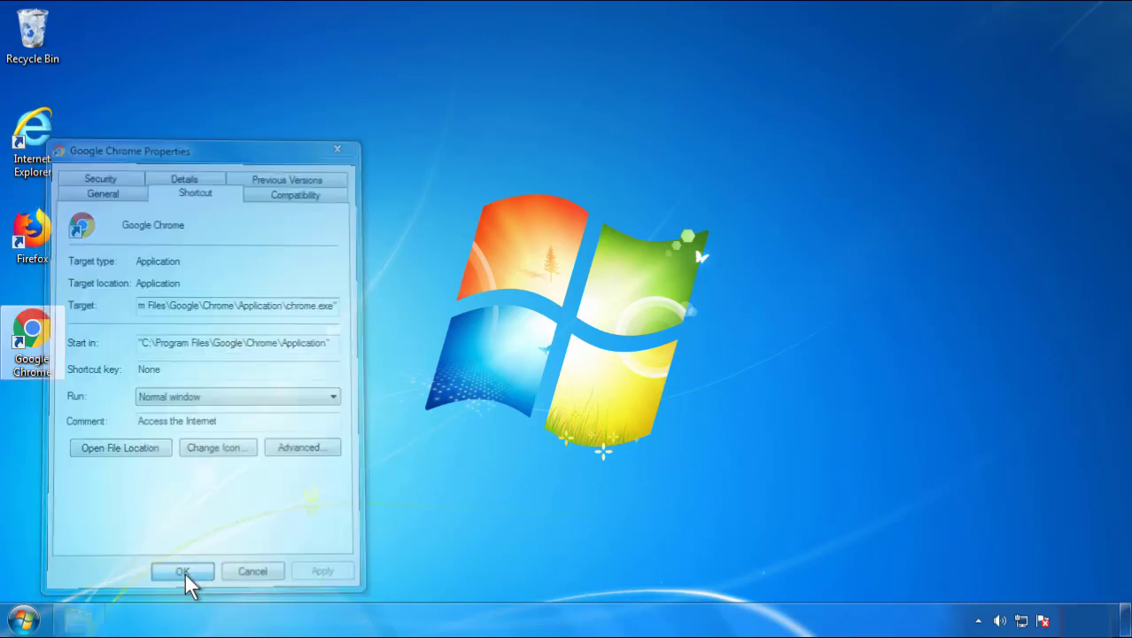
Step: Close the Google Chrome shortcut's Properties dialog with OK
click(24, 620)
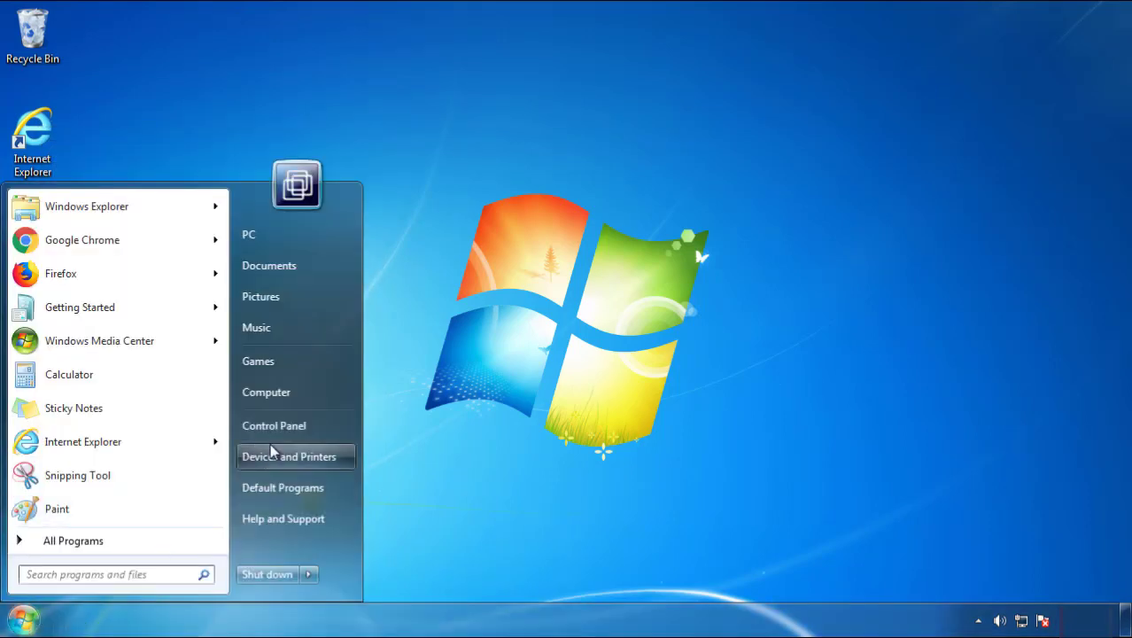
Step: Open Programs and Features from Control Panel and sort by Installed On, newest first
click(283, 423)
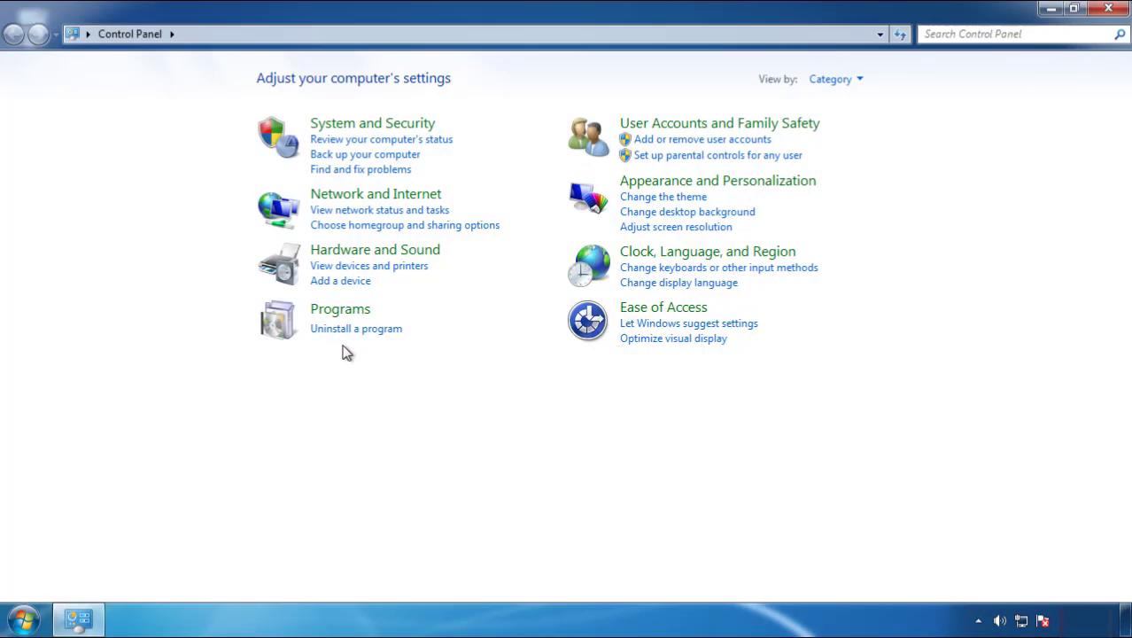
click(354, 329)
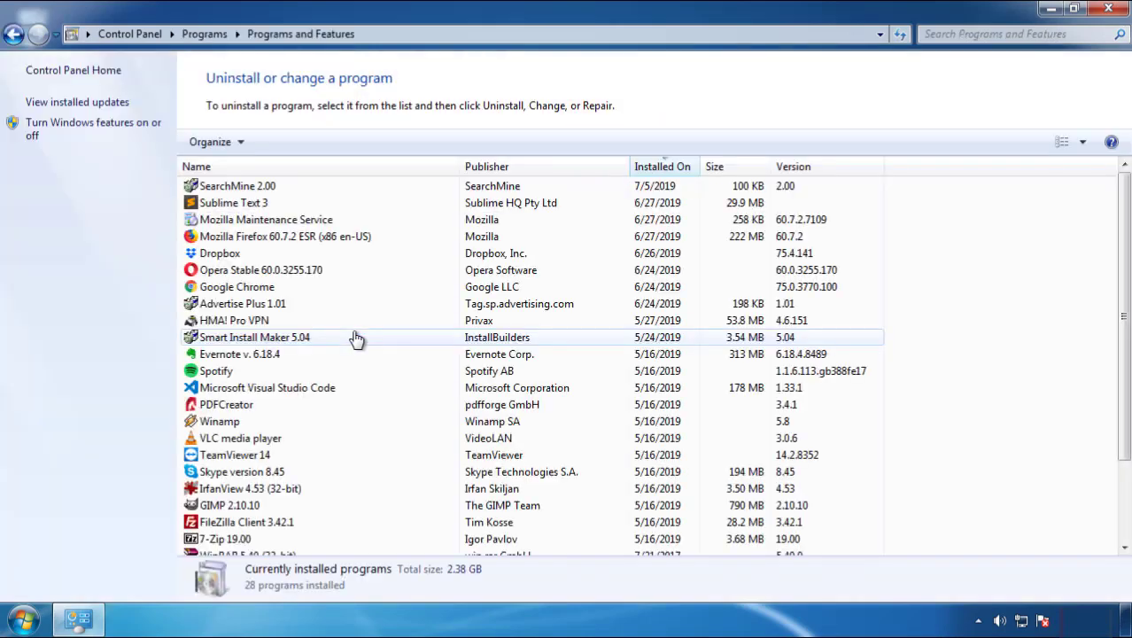
click(664, 168)
click(656, 168)
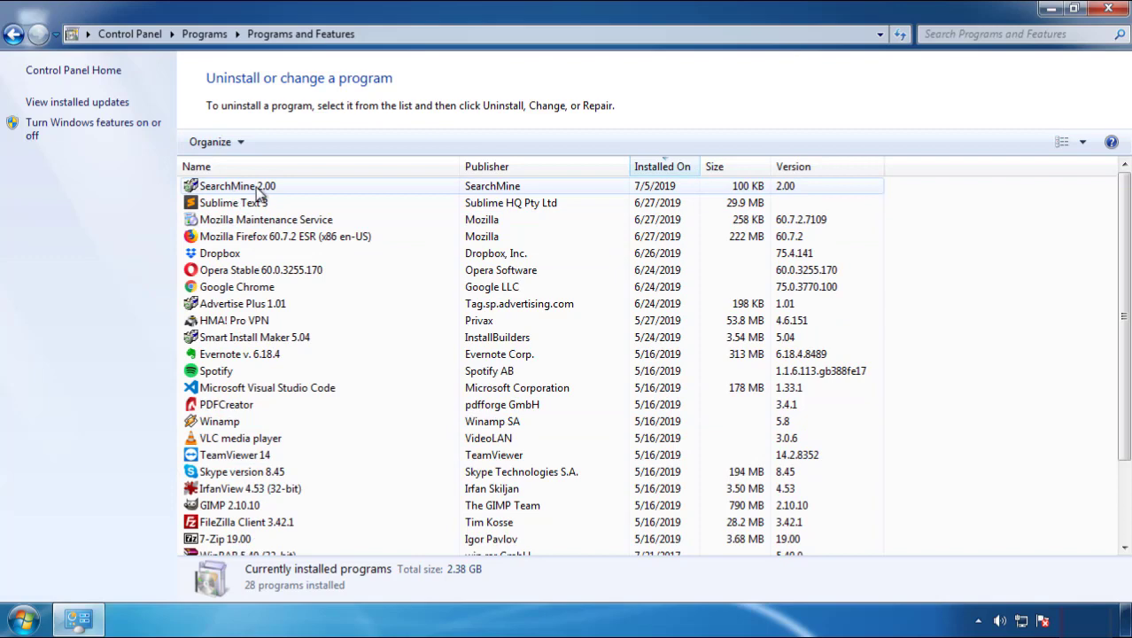
Step: Uninstall SearchMine 2.00, finish its uninstaller, and close the programs window
click(239, 191)
click(285, 145)
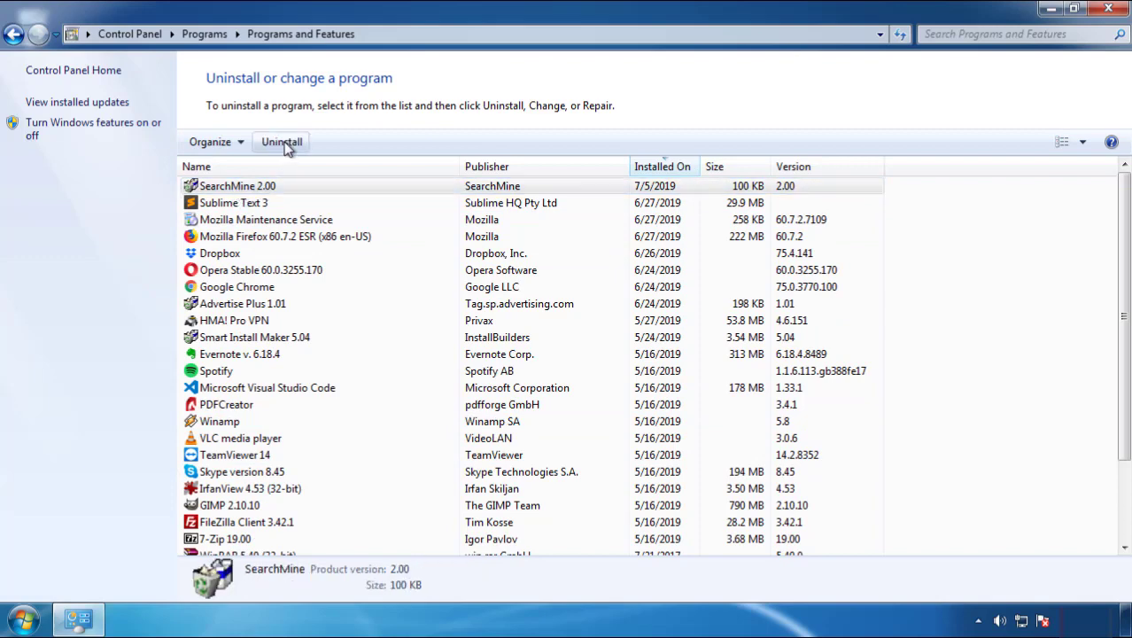
click(660, 471)
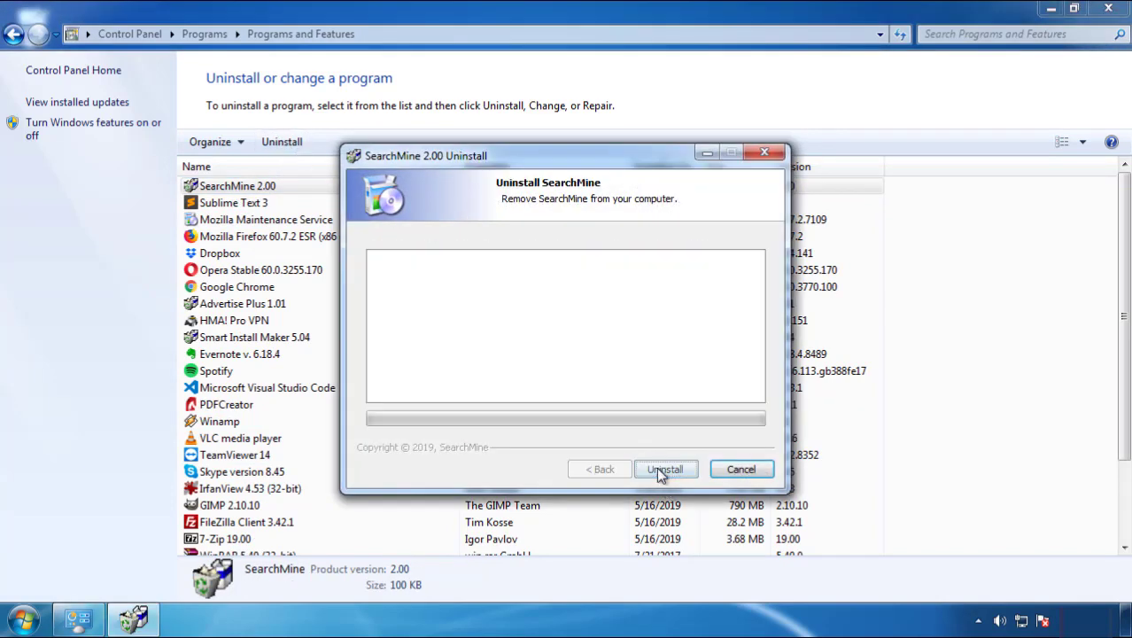
click(656, 466)
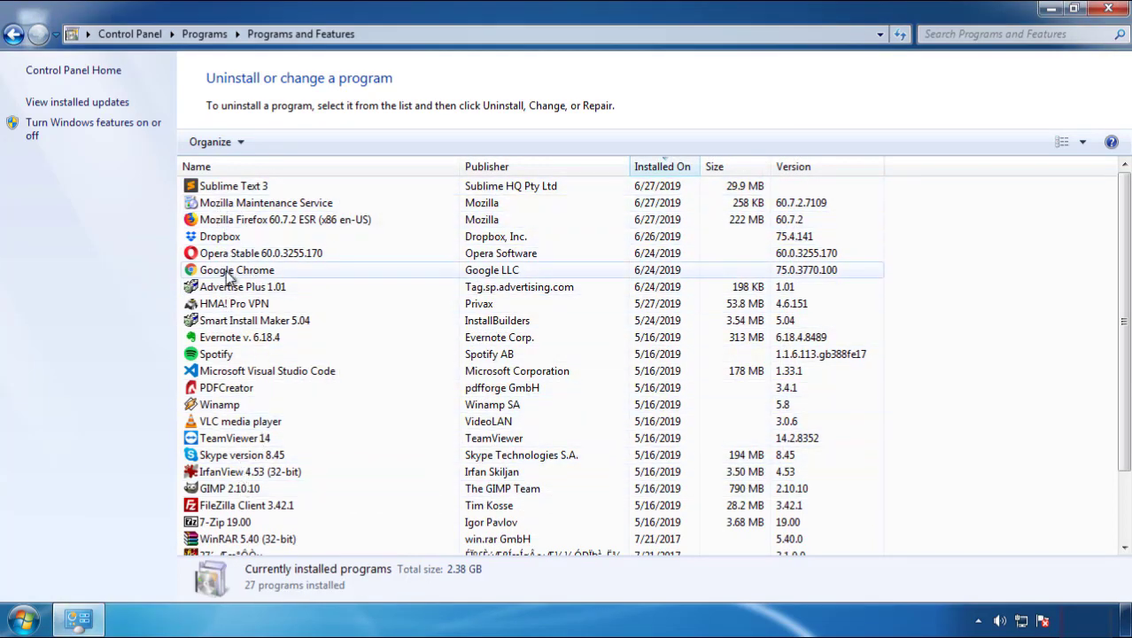
click(1108, 11)
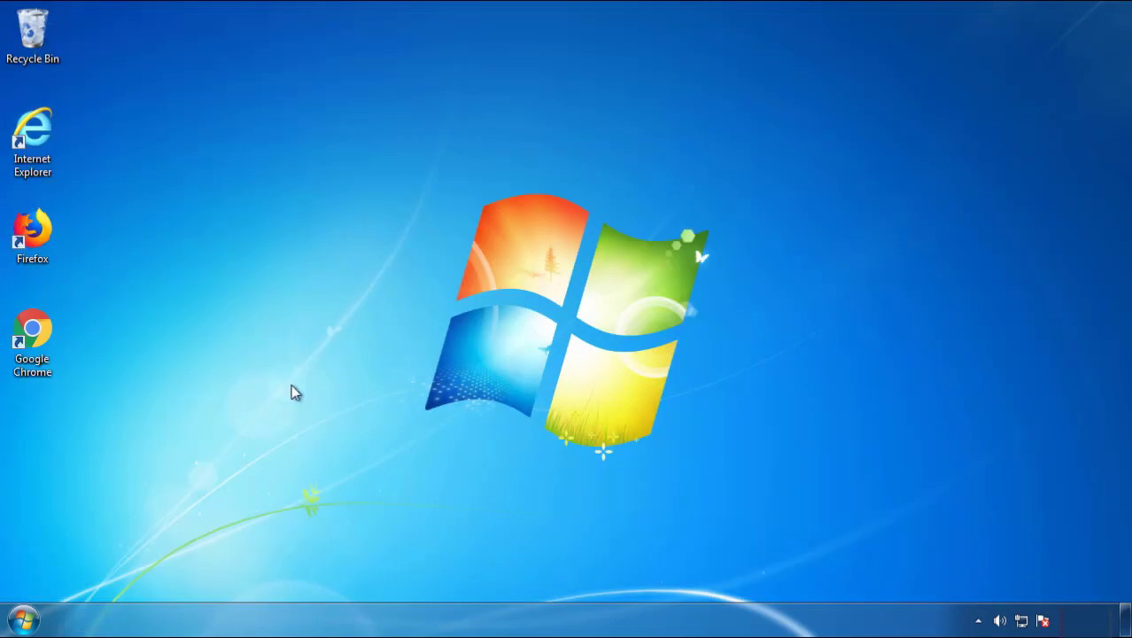
Step: Restart Windows 7 and choose Safe Mode in Advanced Boot Options
click(22, 622)
click(308, 575)
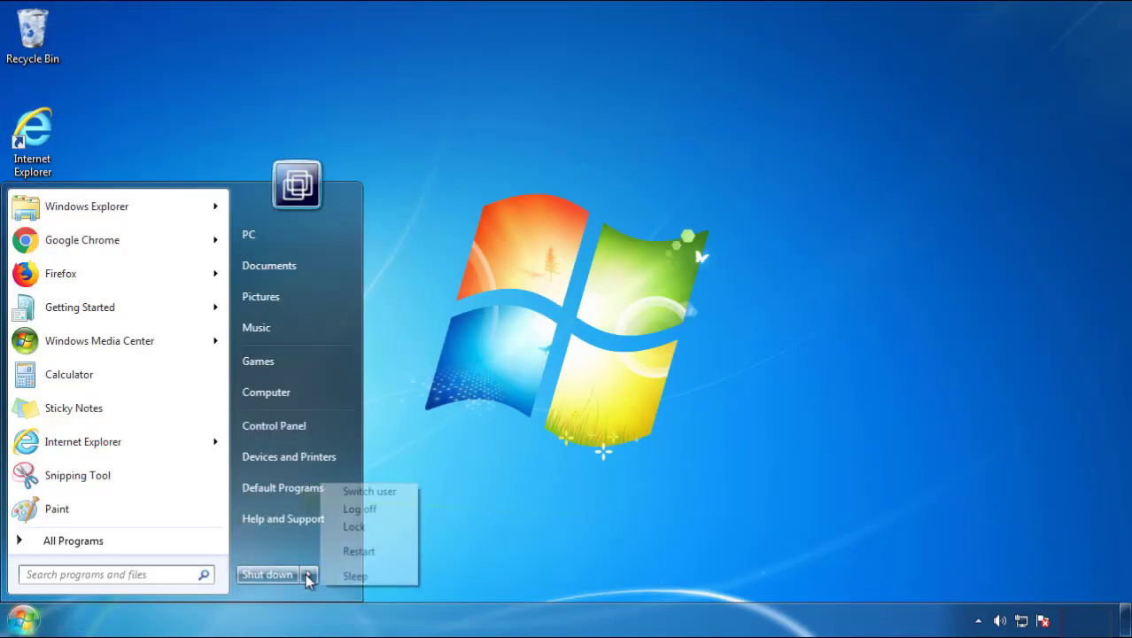
click(359, 551)
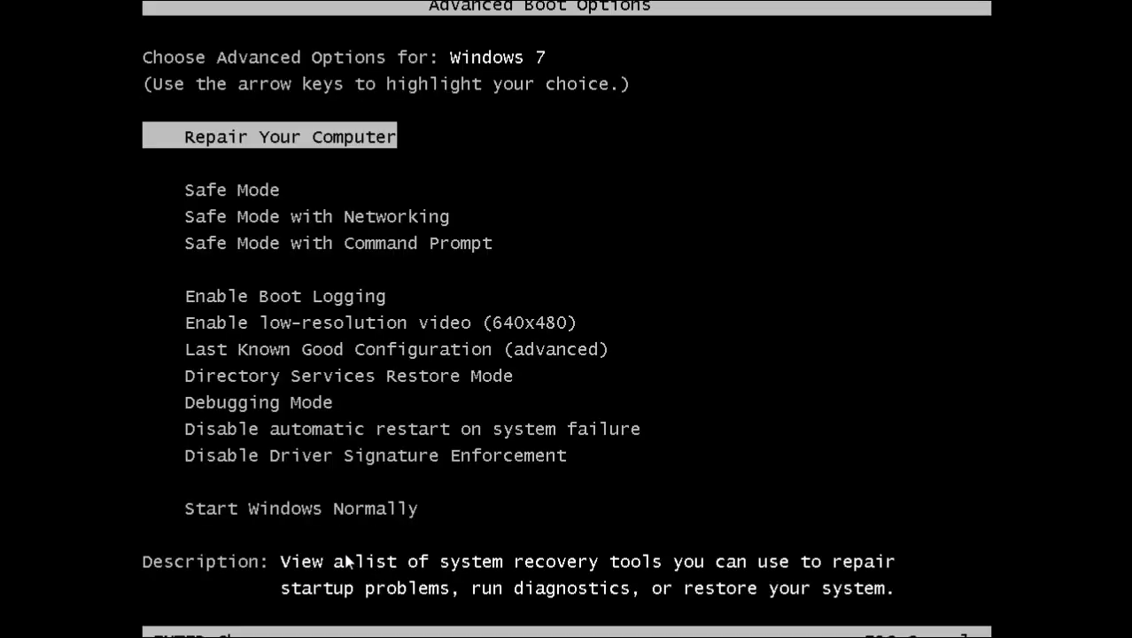
key(Down)
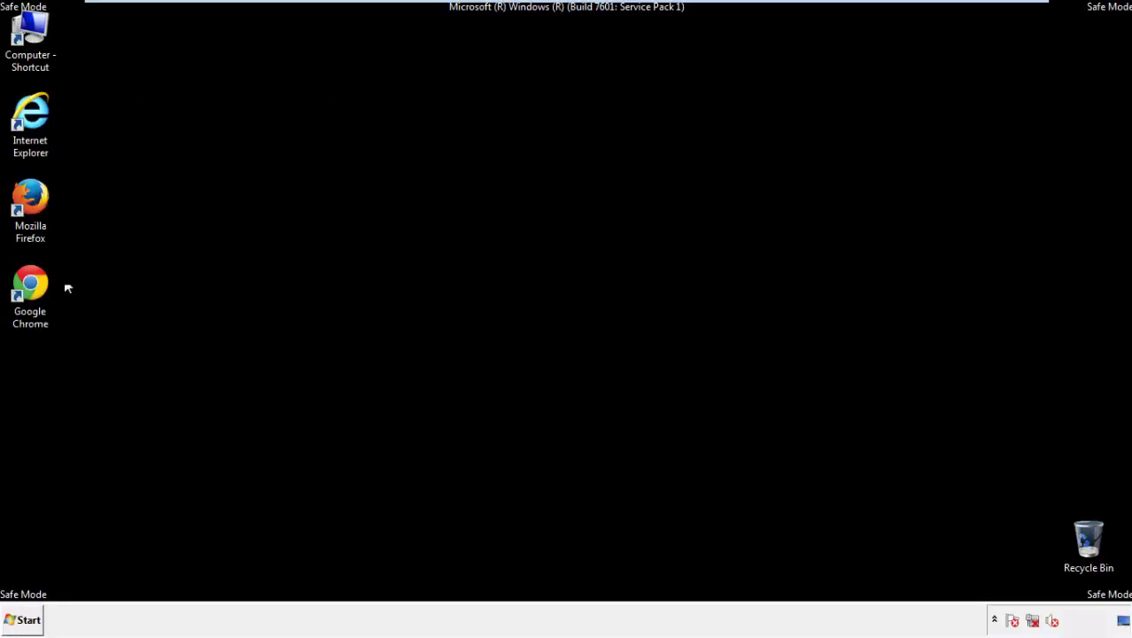
Step: Launch Firefox, decline the default-browser prompt, and keep the menu bar showing
double_click(40, 205)
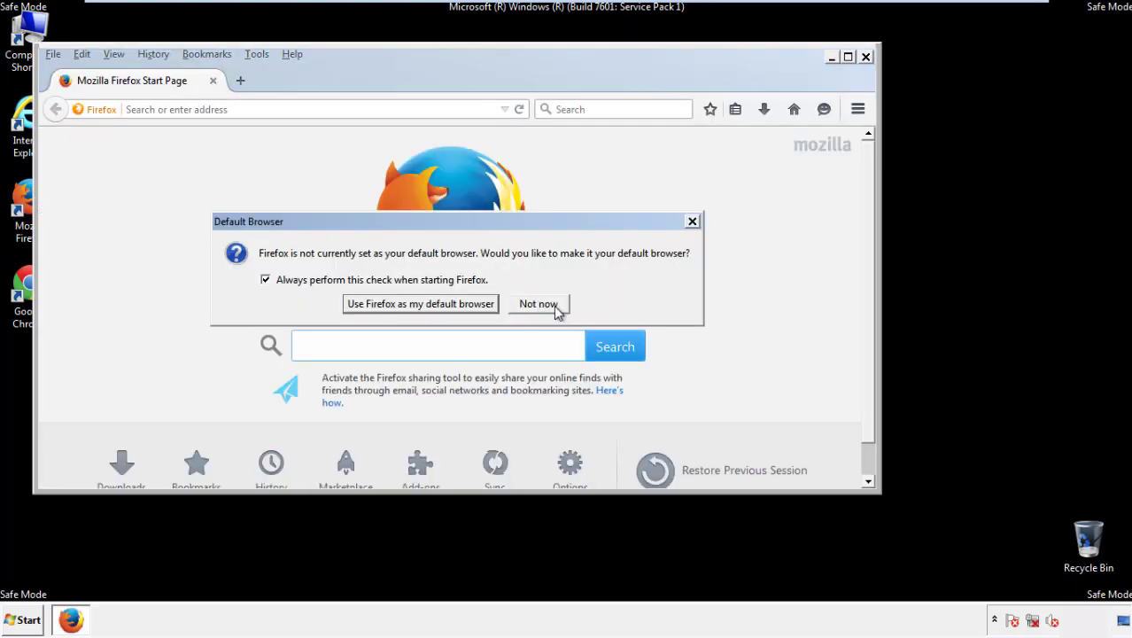
click(553, 303)
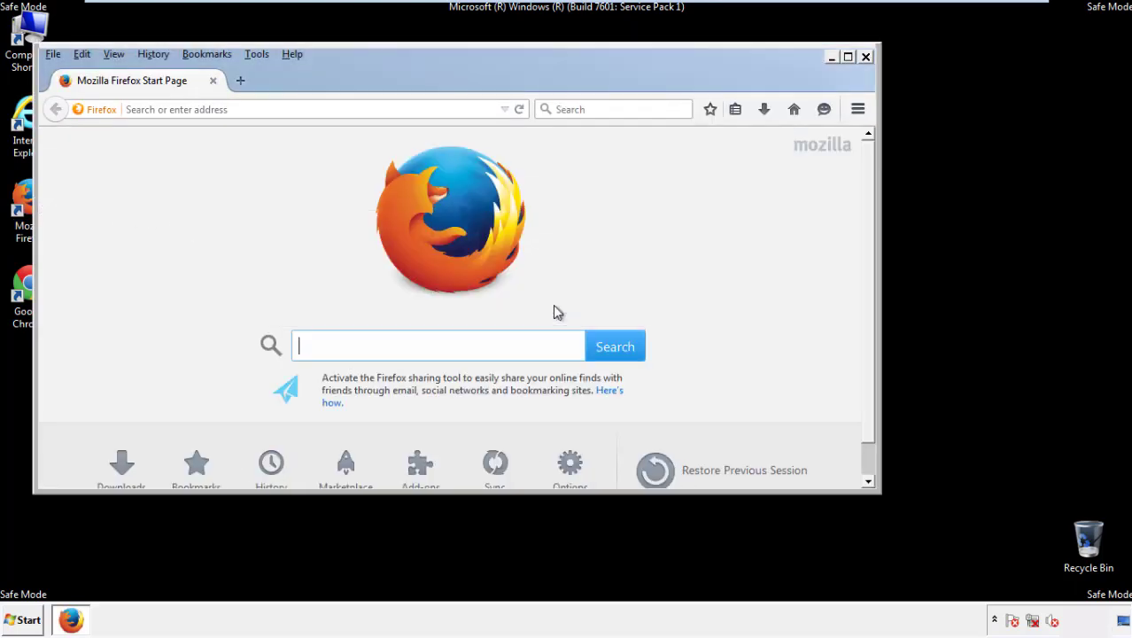
right_click(348, 78)
click(384, 135)
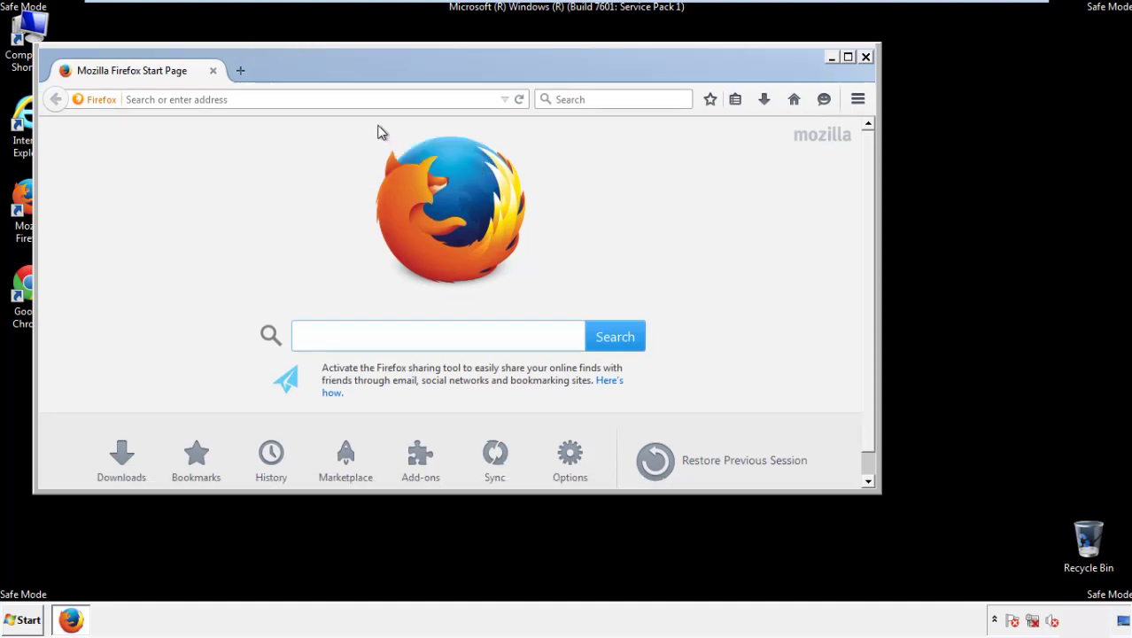
right_click(358, 75)
click(367, 134)
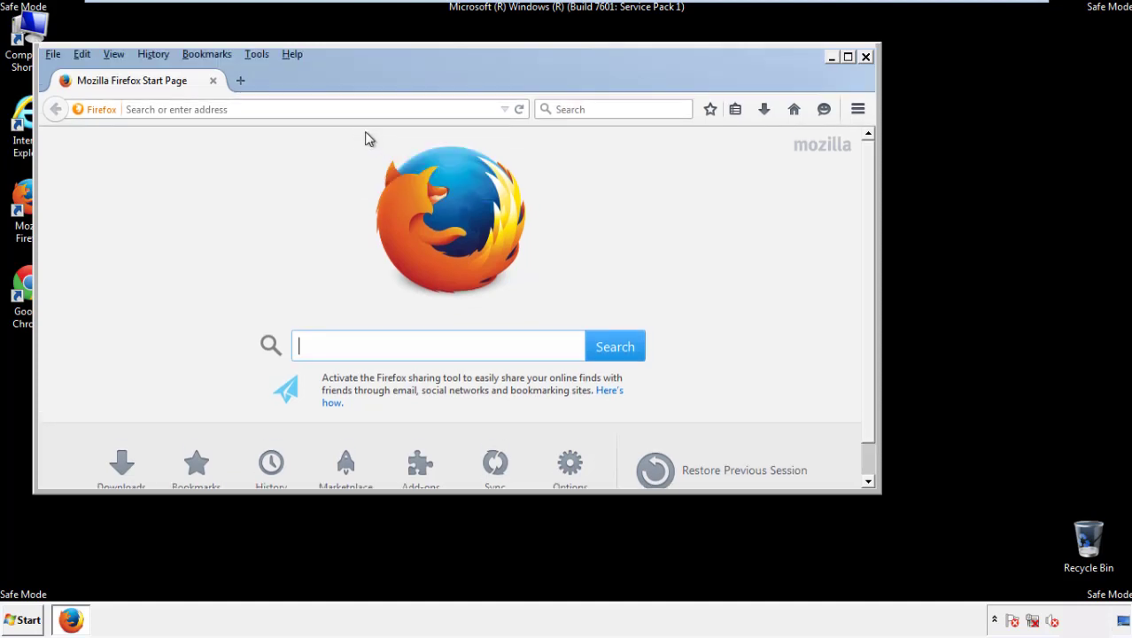
Step: Clear Recent History for Everything, keeping offline website data and site preferences ticked
click(157, 55)
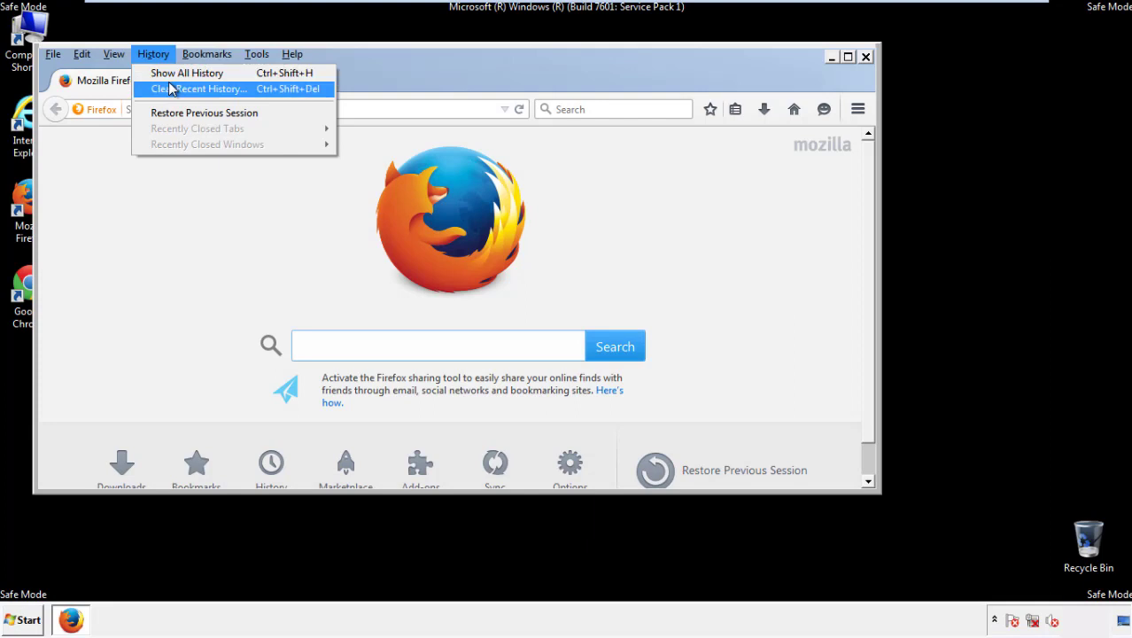
click(170, 86)
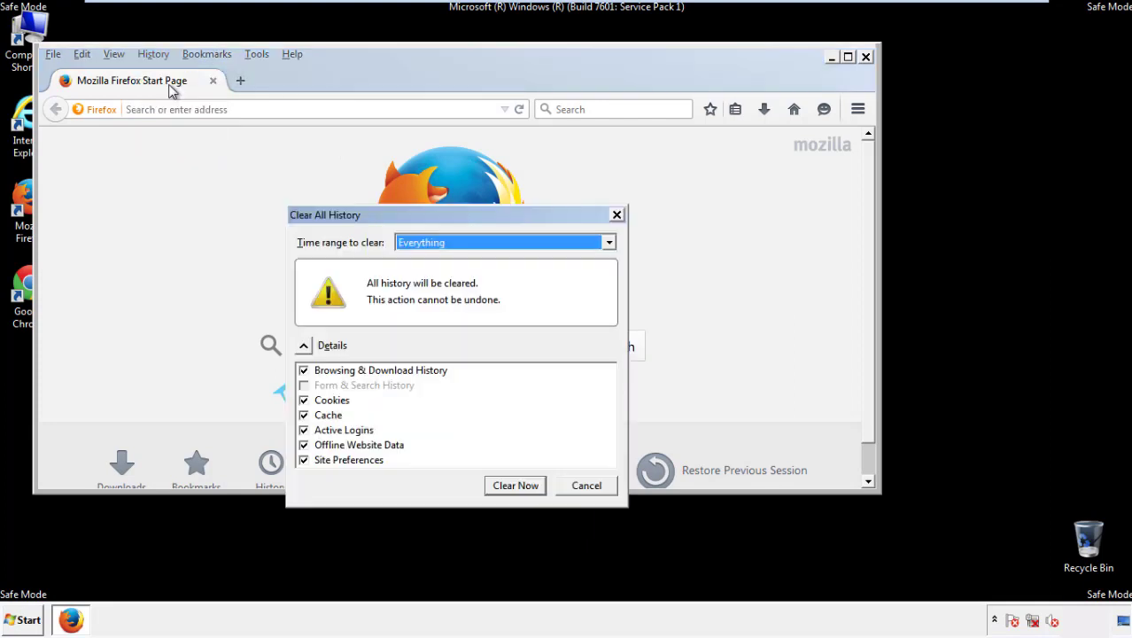
click(416, 244)
click(426, 331)
click(303, 445)
click(303, 445)
click(304, 460)
click(303, 460)
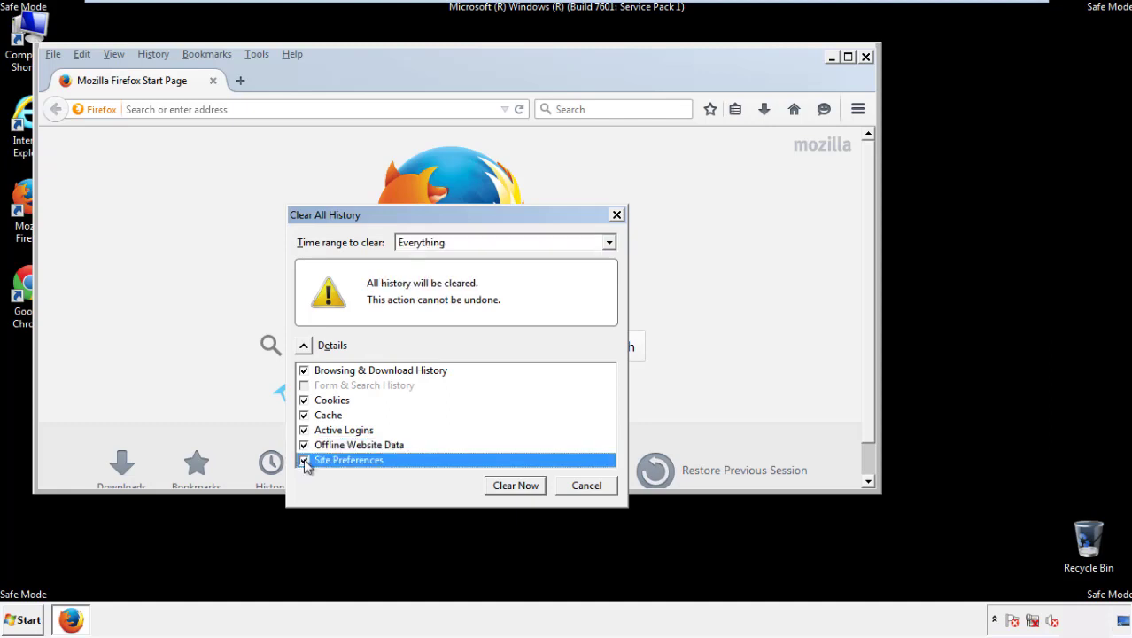
click(515, 486)
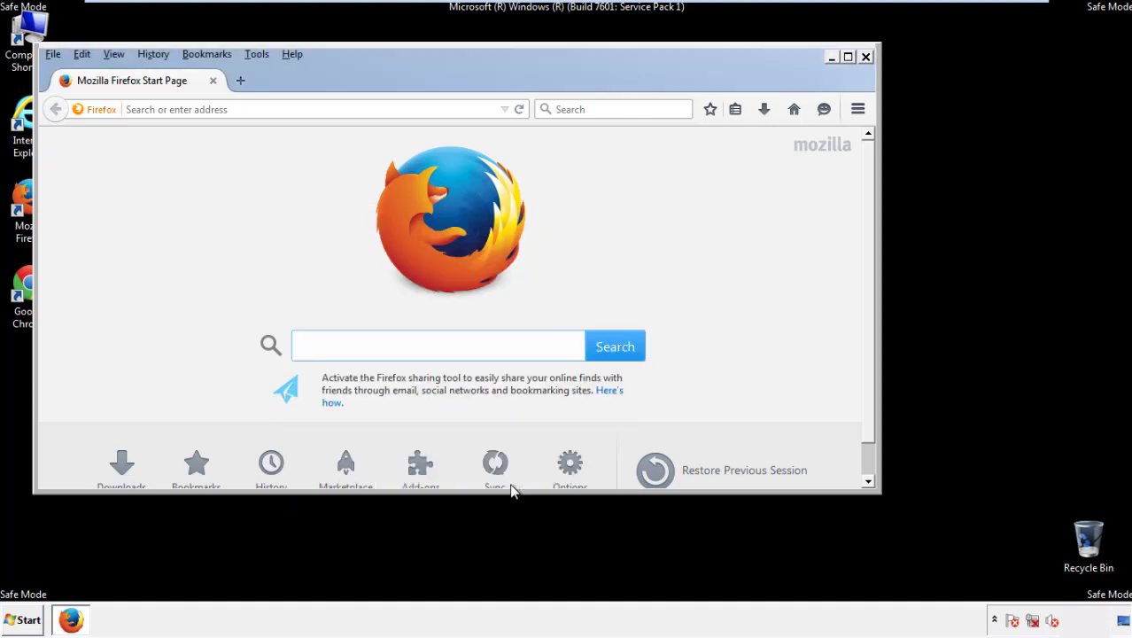
Step: Refresh Firefox from Troubleshooting Information and finish the data import
click(291, 54)
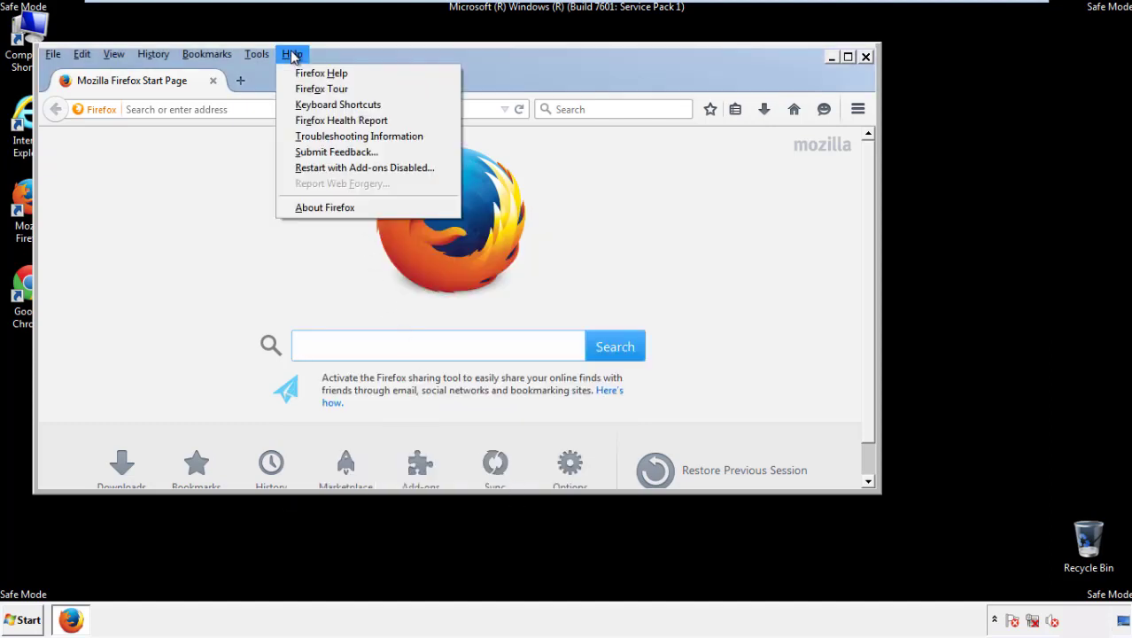
click(327, 136)
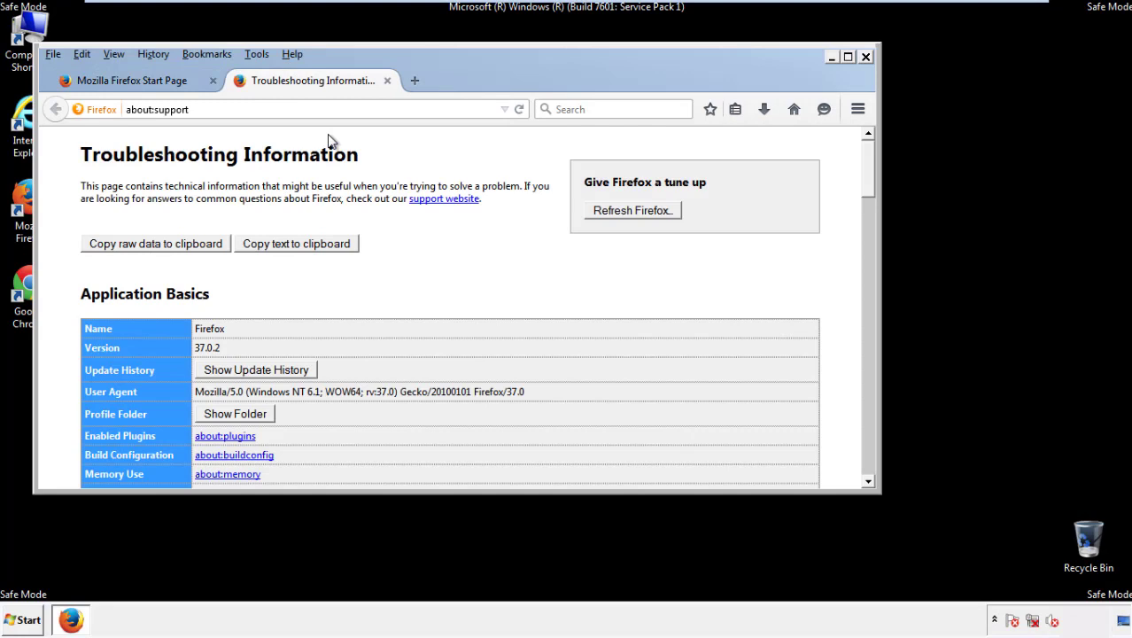
click(657, 216)
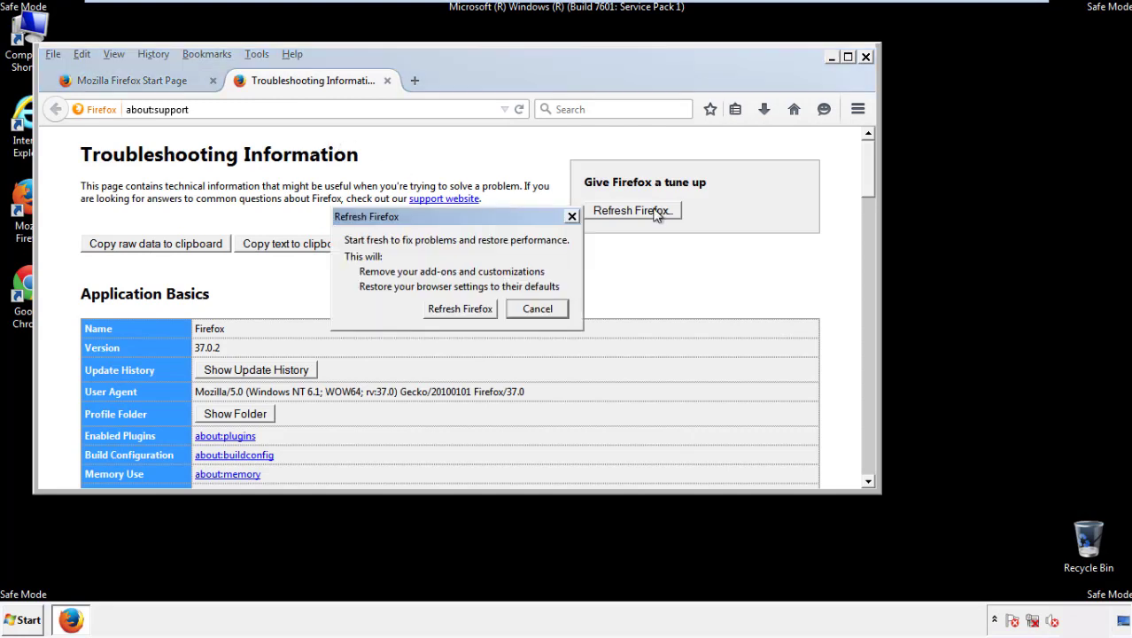
click(460, 308)
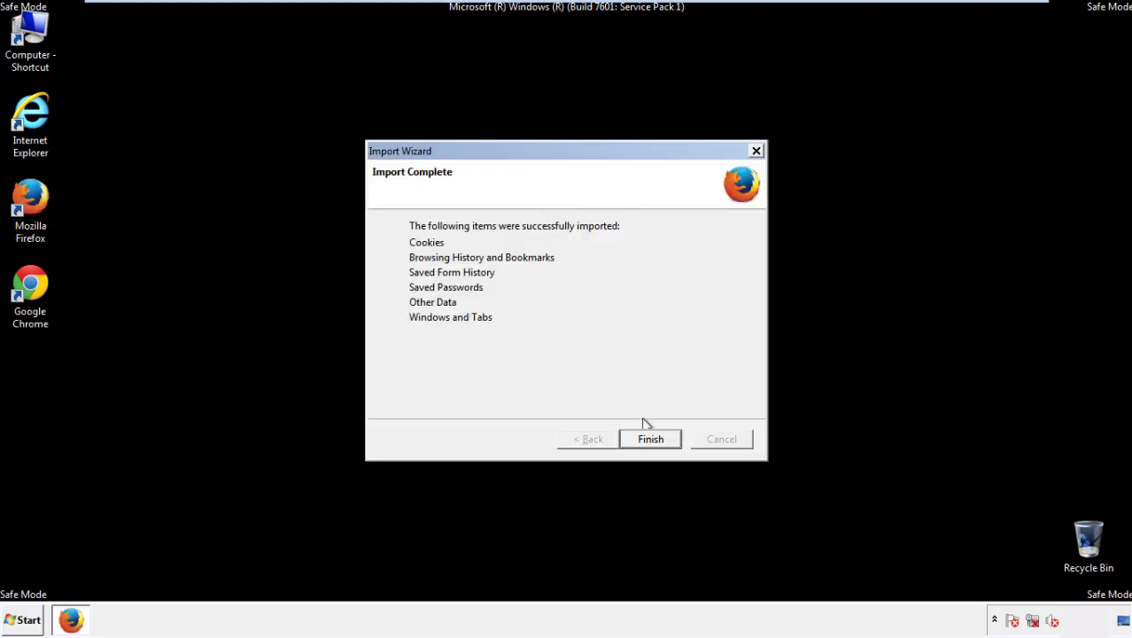
click(651, 440)
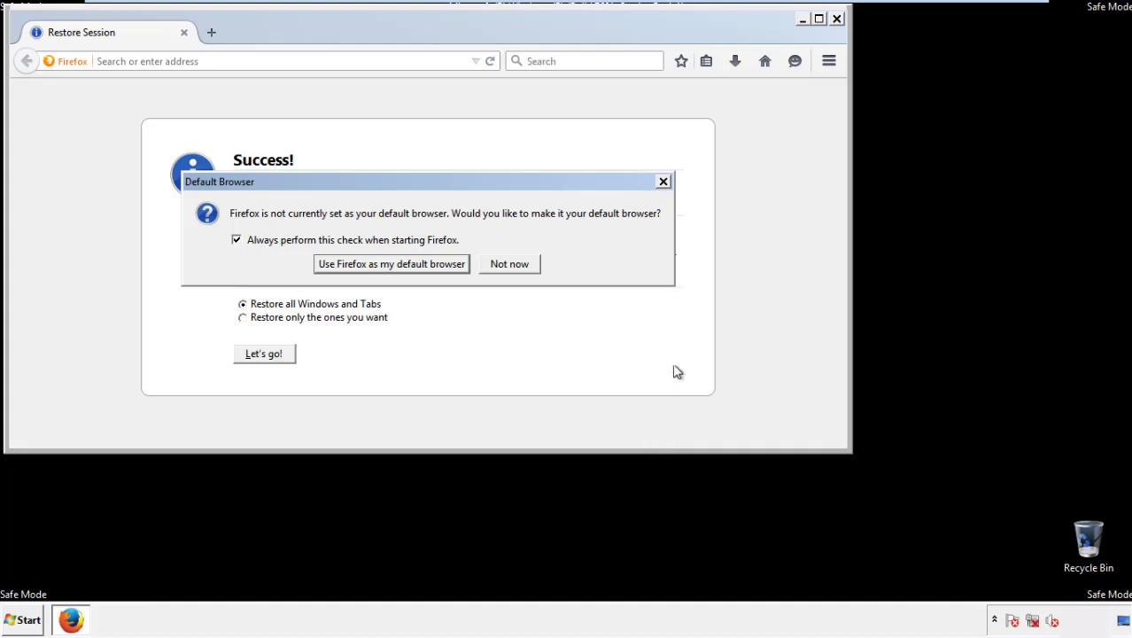
Step: Decline the default-browser prompt, close Firefox, and select the Google Chrome shortcut
click(511, 266)
click(836, 18)
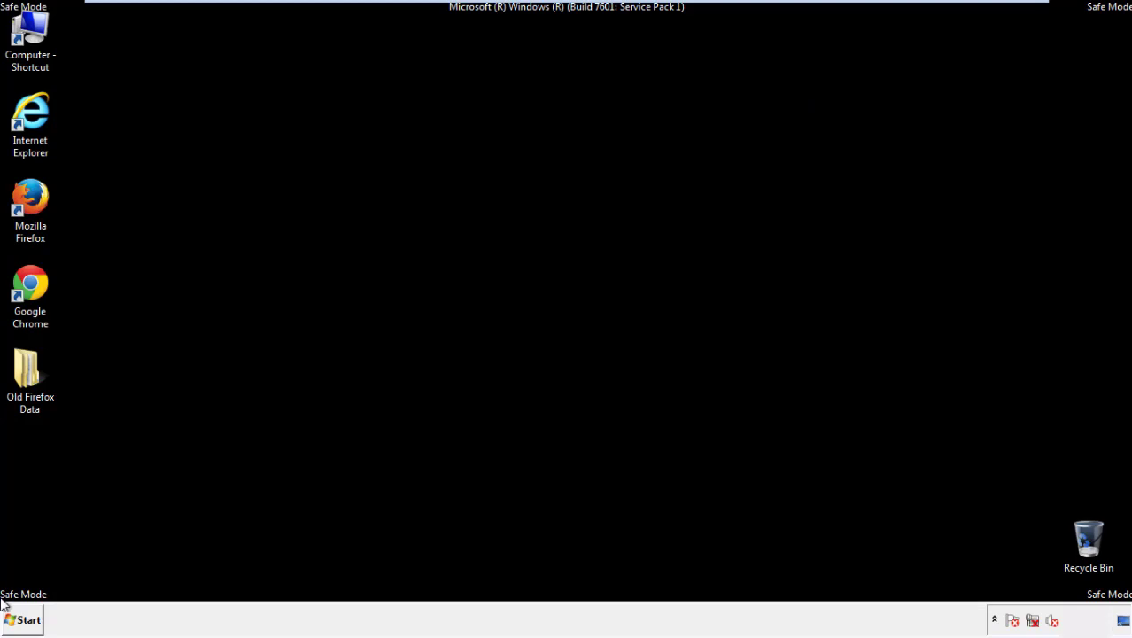
click(27, 281)
Step: Launch Chrome, permanently dismiss the default-browser prompt, and reach Clear browsing data via Settings > History
double_click(27, 282)
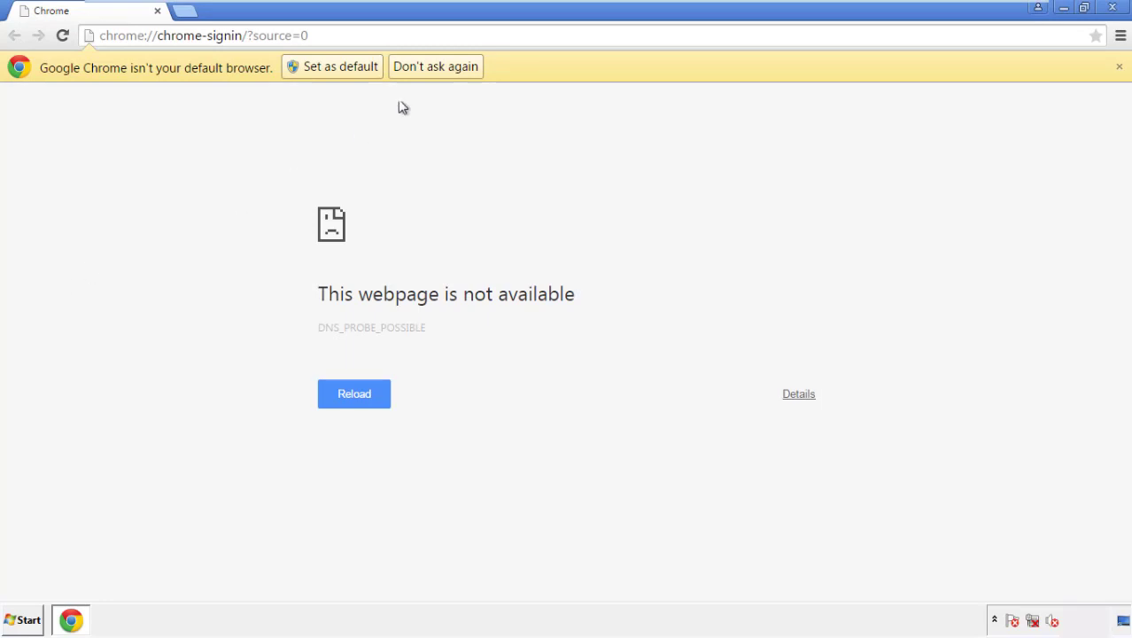
click(436, 67)
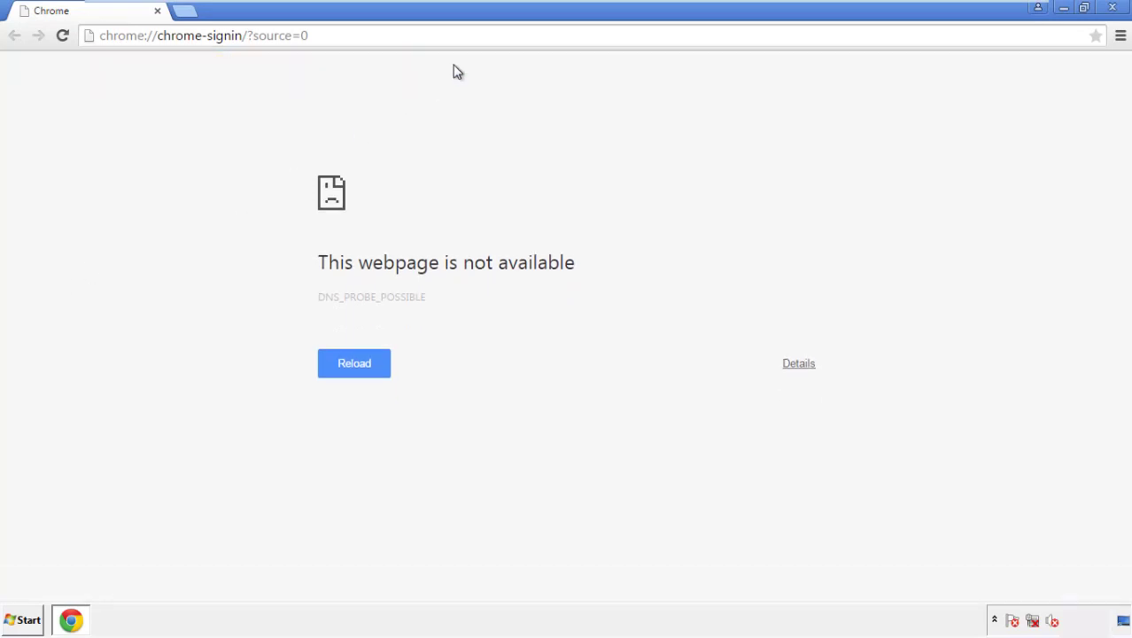
click(1120, 37)
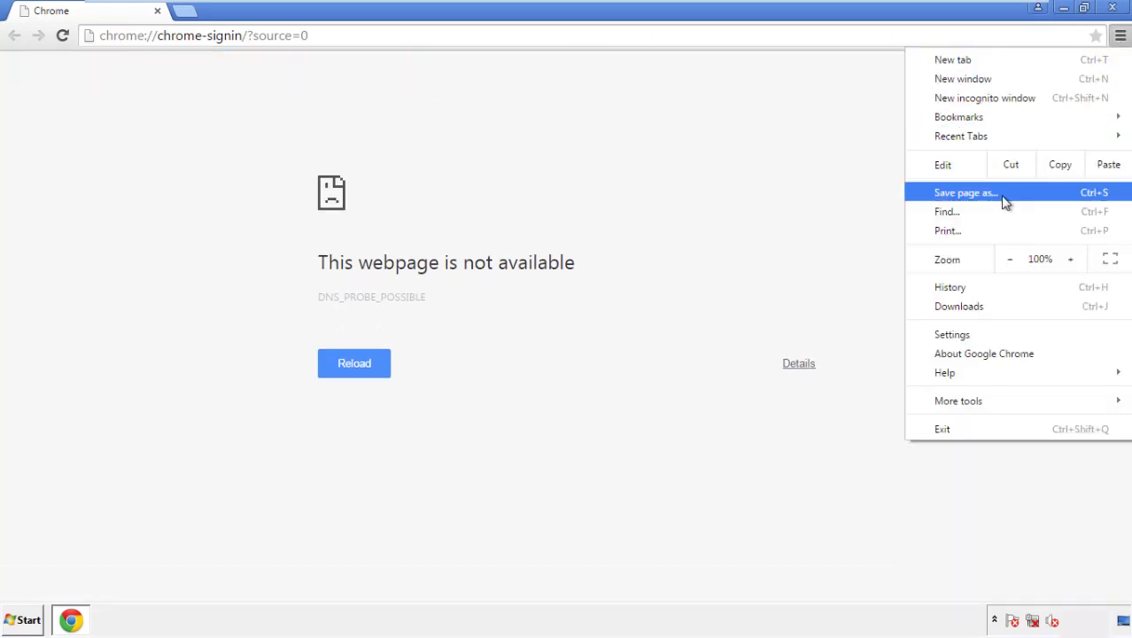
click(957, 334)
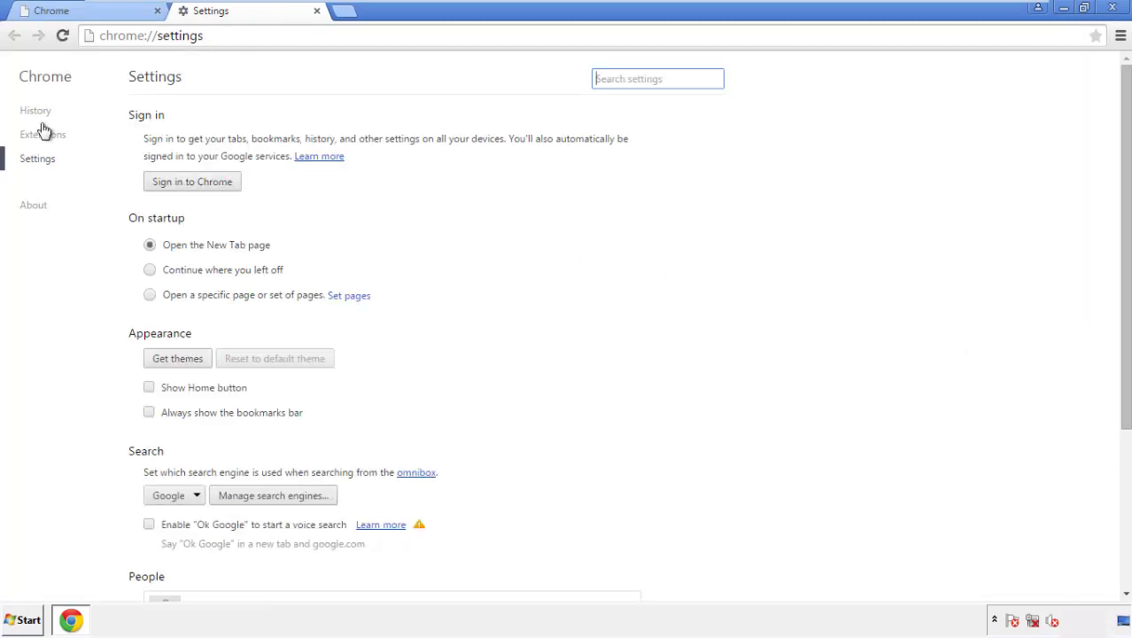
click(41, 115)
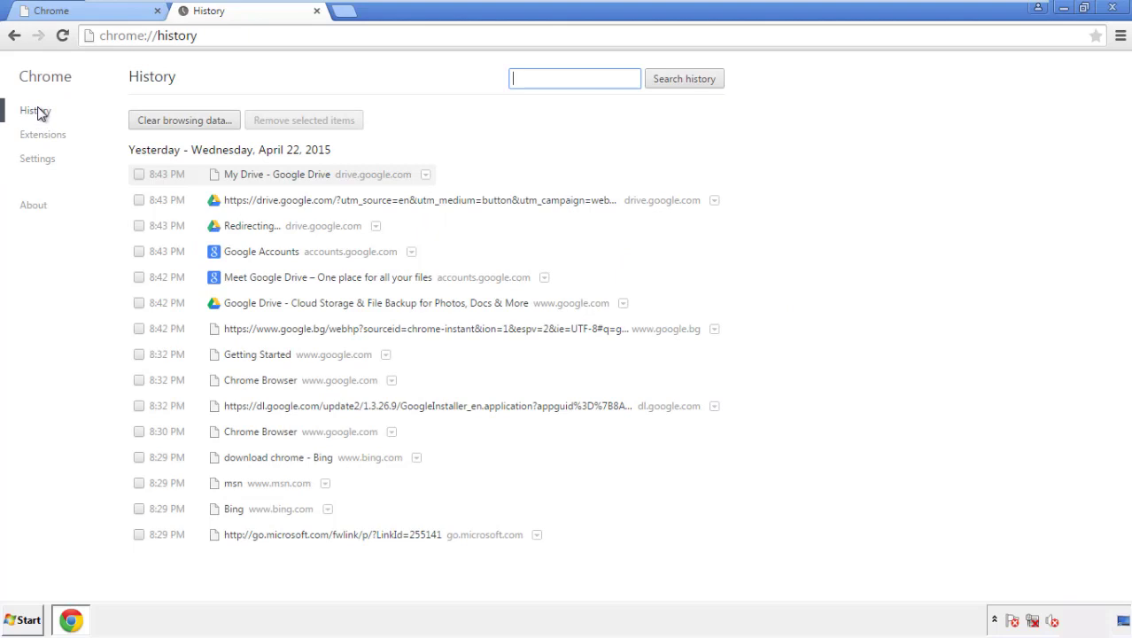
click(169, 123)
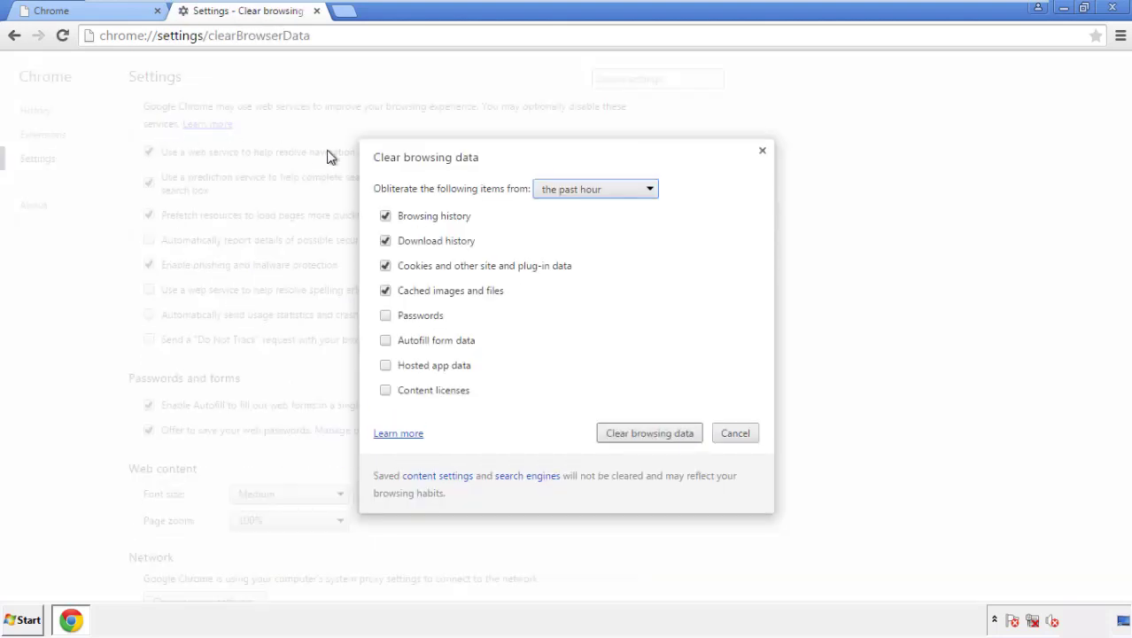
Step: Clear Chrome browsing data from the beginning of time, including autofill form data
click(570, 190)
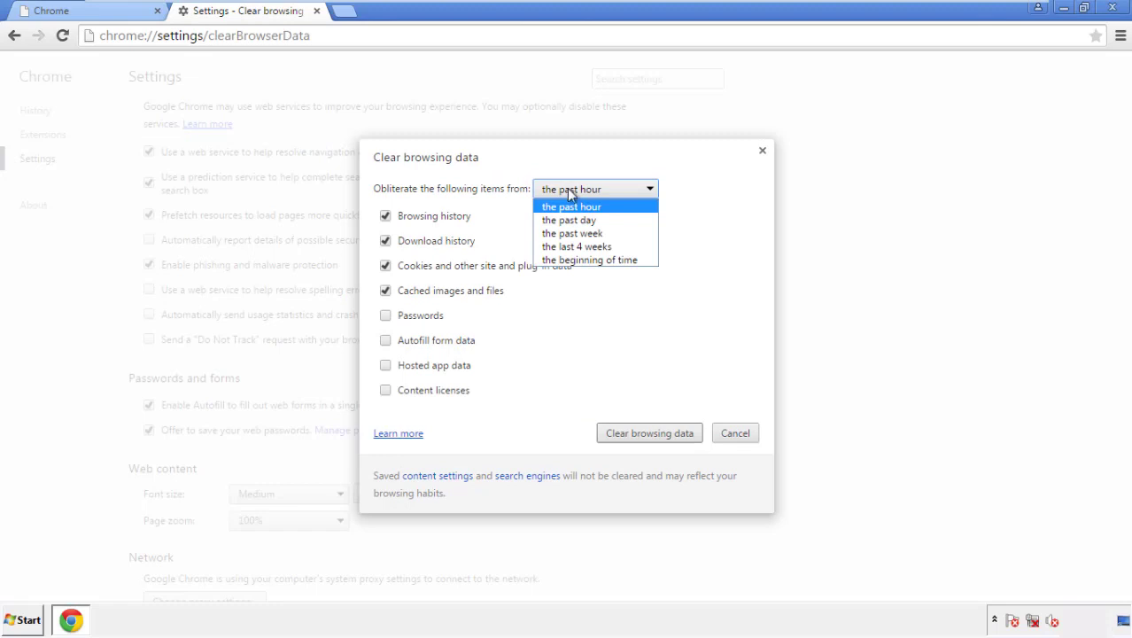
click(566, 262)
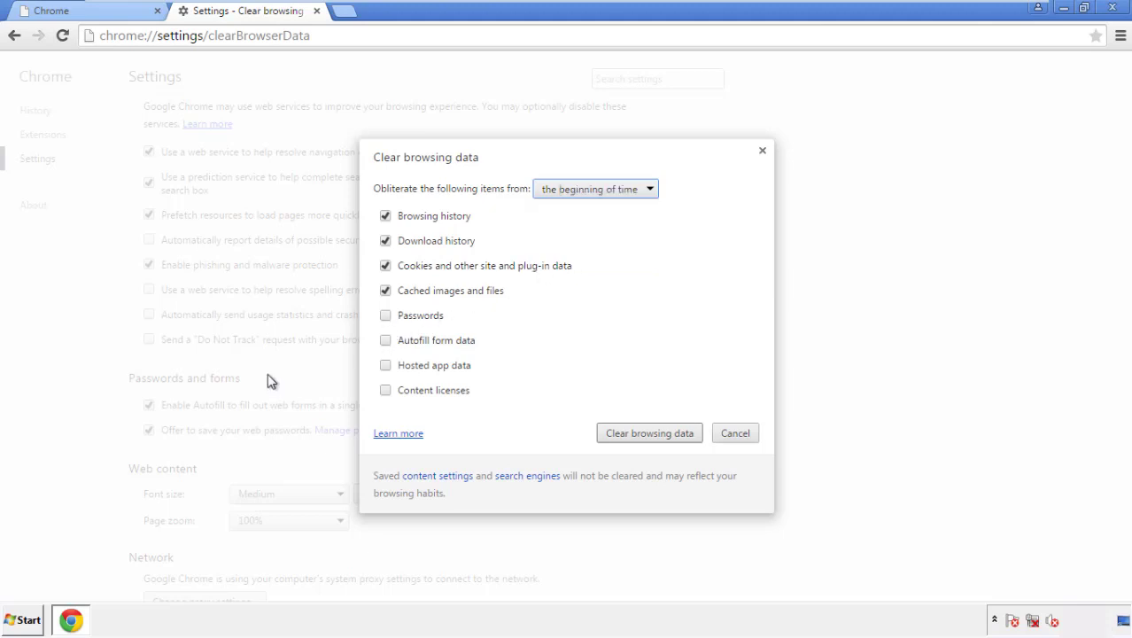
click(387, 342)
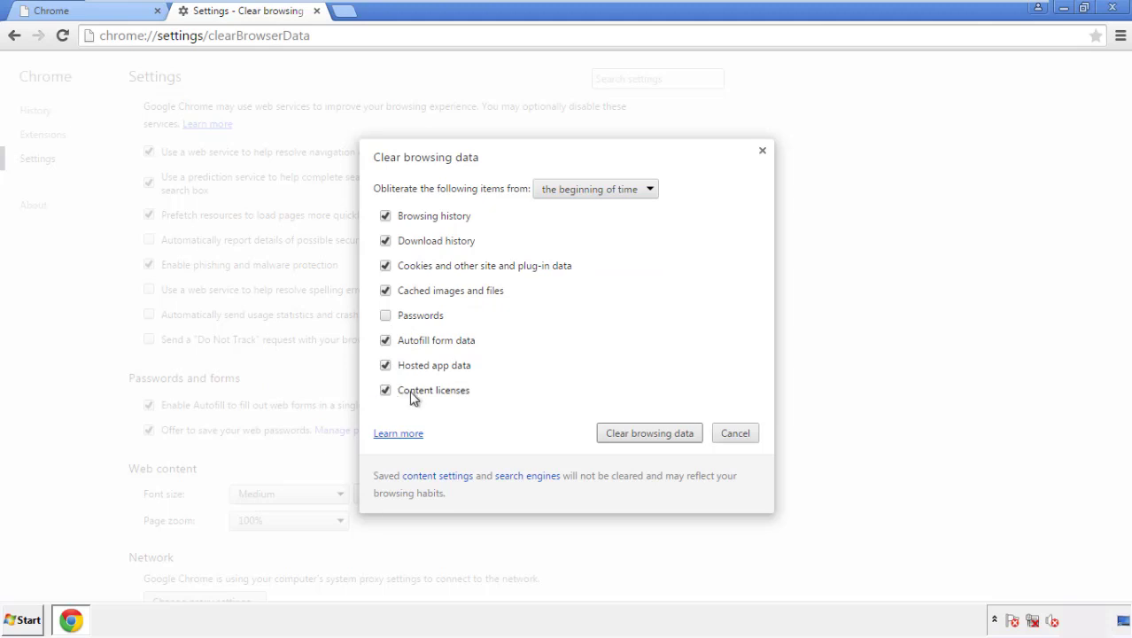
click(635, 435)
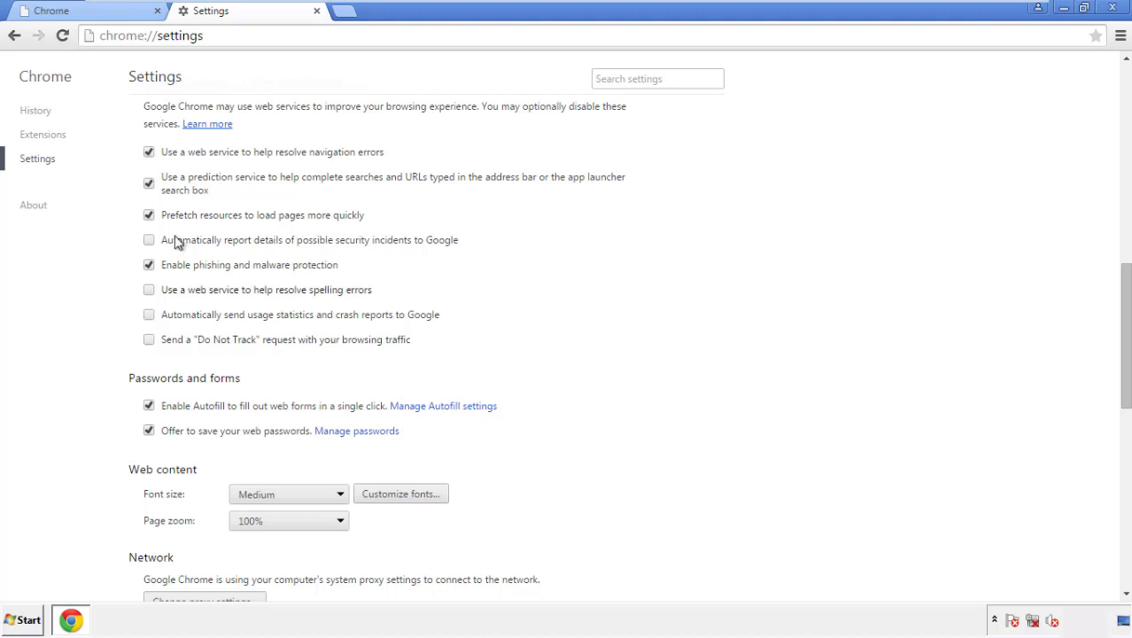
Step: Reset Chrome settings to their defaults from the bottom of Settings, then close Chrome
drag(1124, 281, 1105, 494)
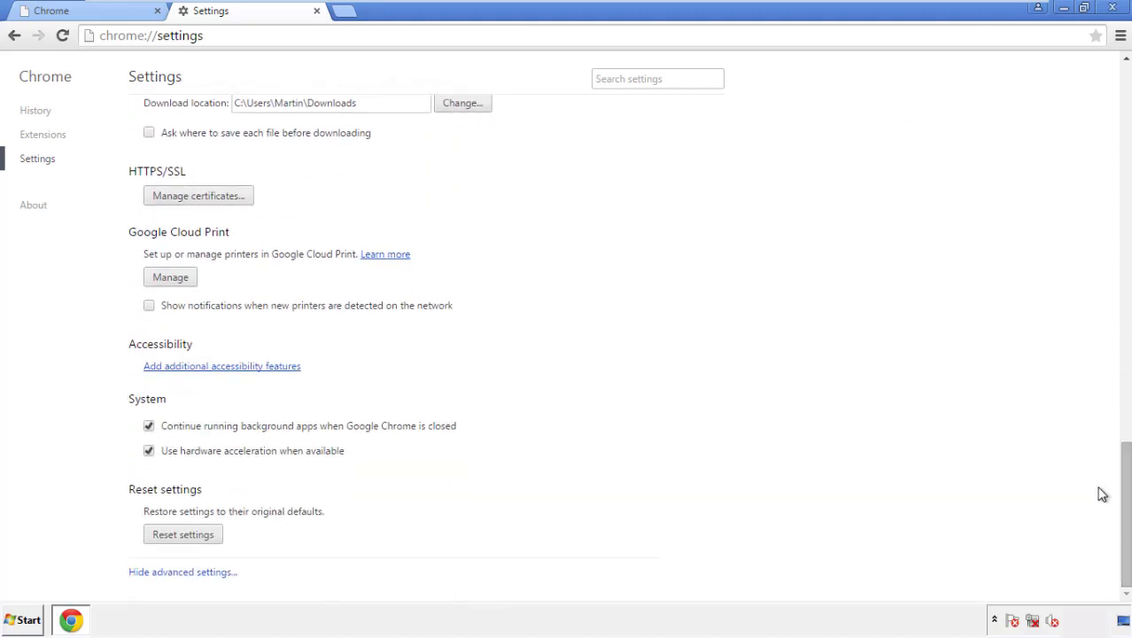
click(212, 542)
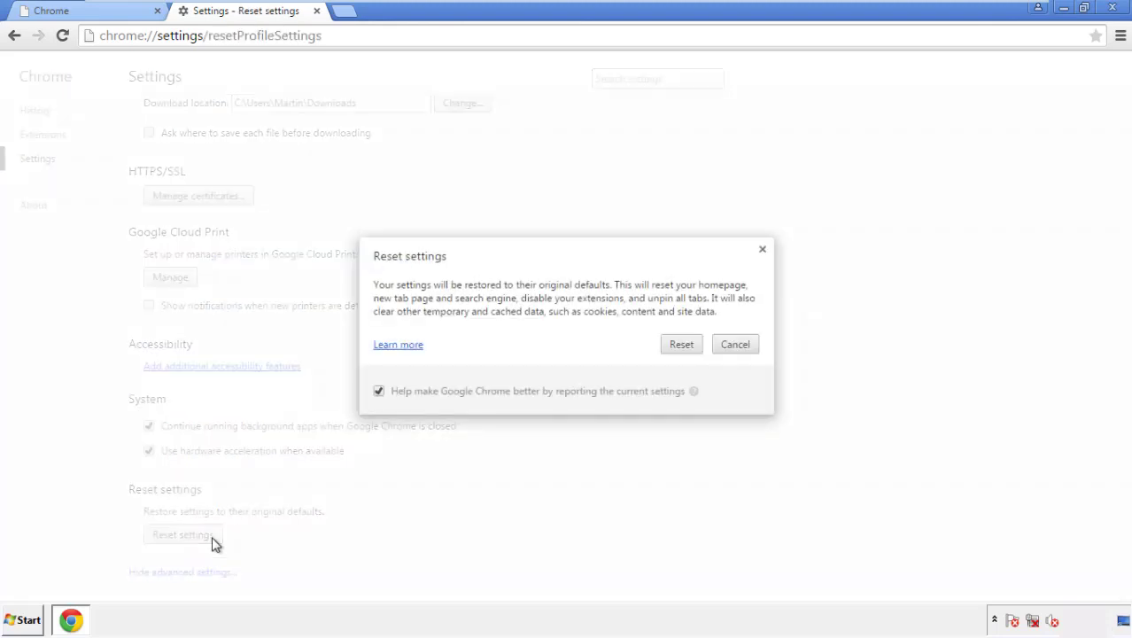
click(682, 344)
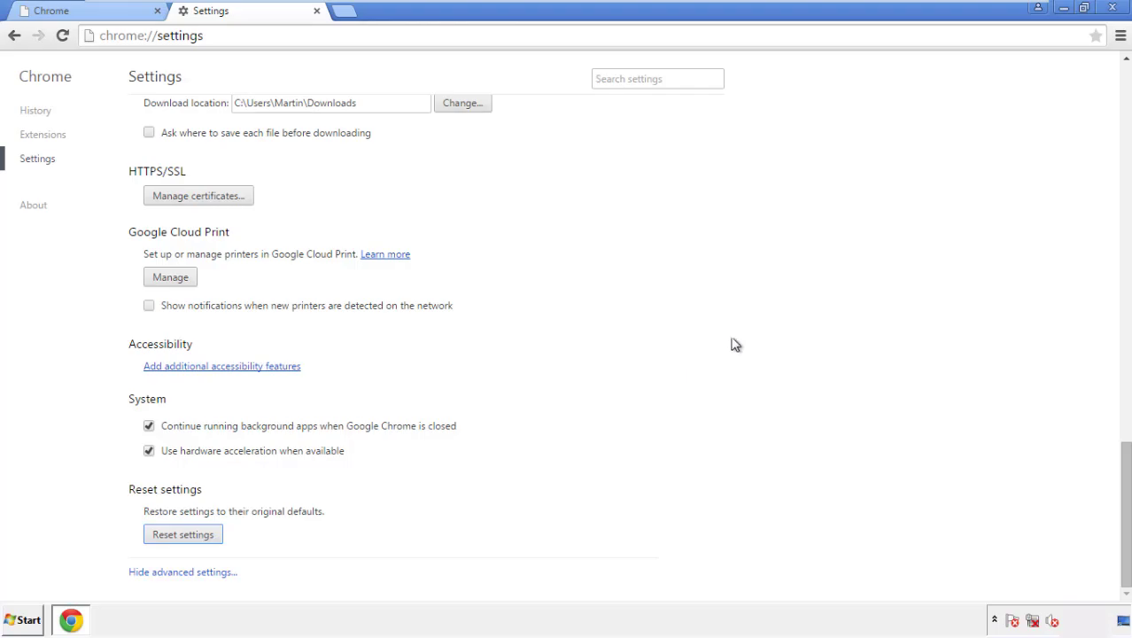
click(1112, 7)
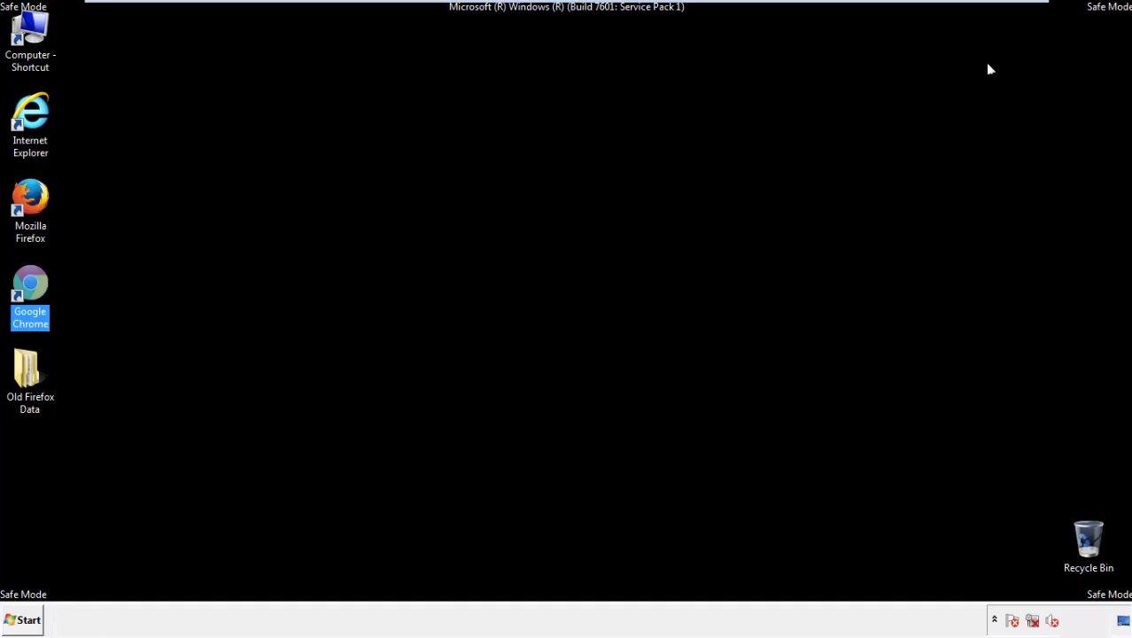
Step: Relaunch Firefox, remove Search Mine in the Add-ons Manager, and close Firefox
click(611, 286)
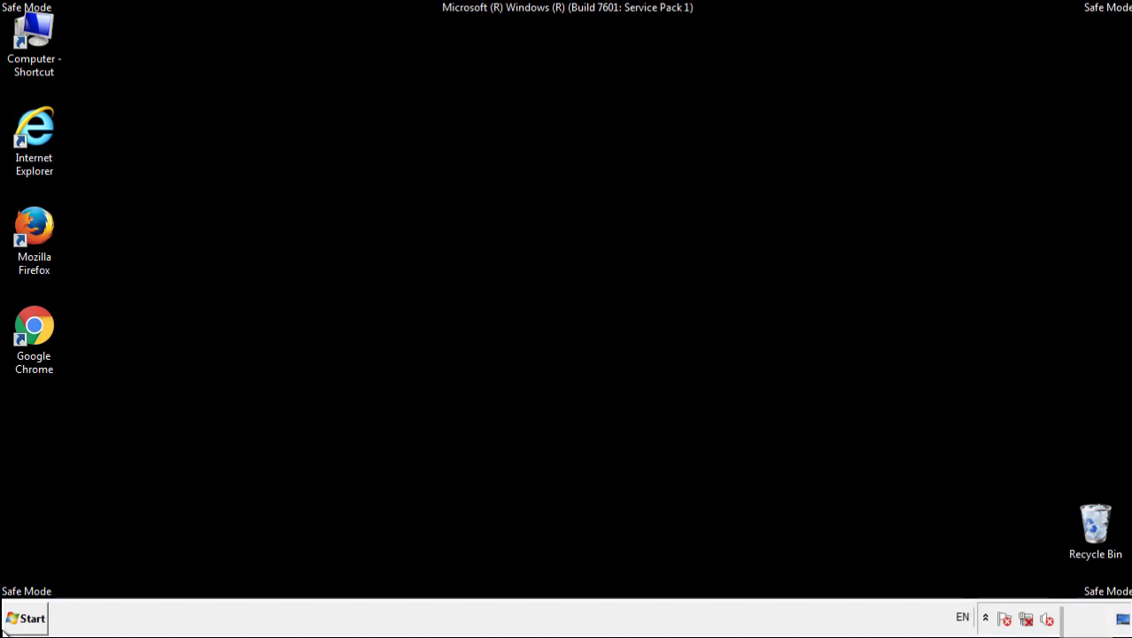
double_click(43, 221)
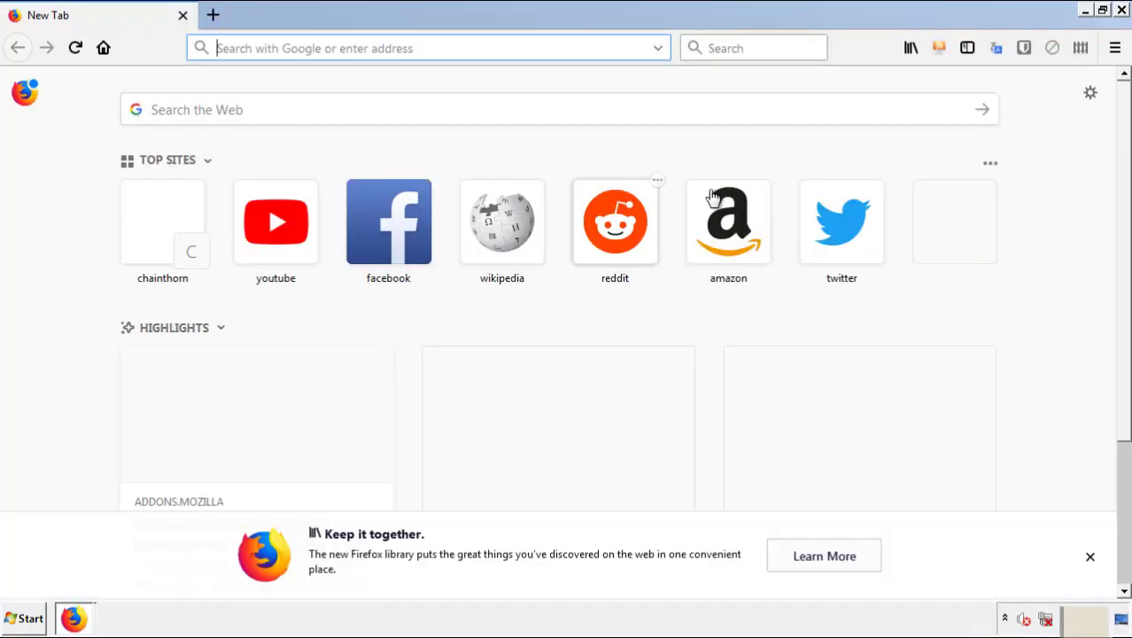
click(1114, 49)
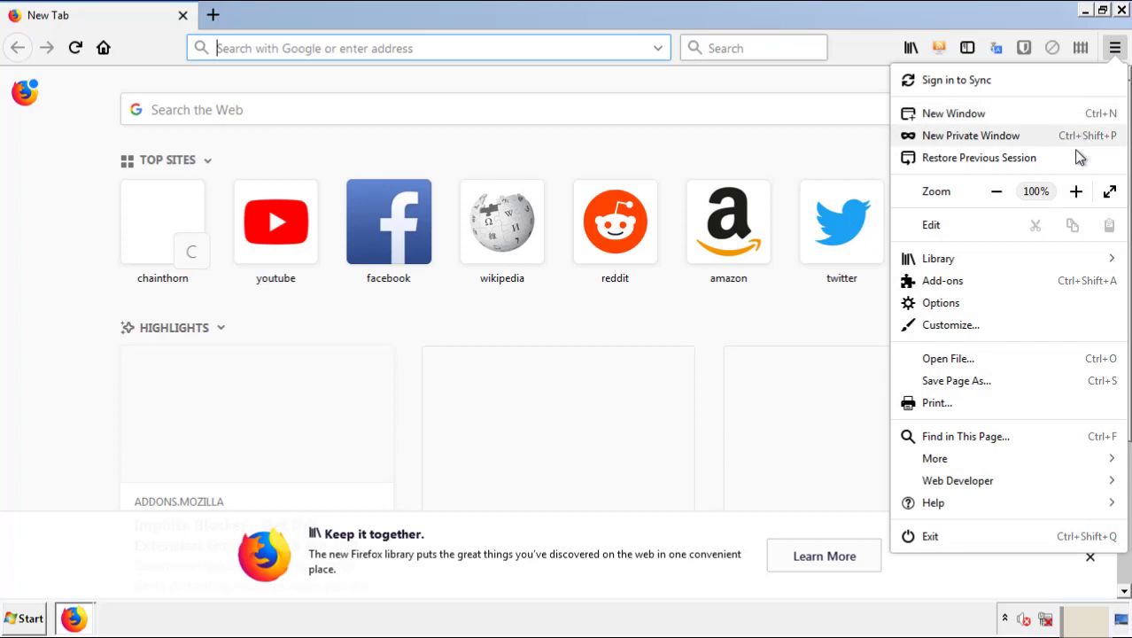
click(1044, 289)
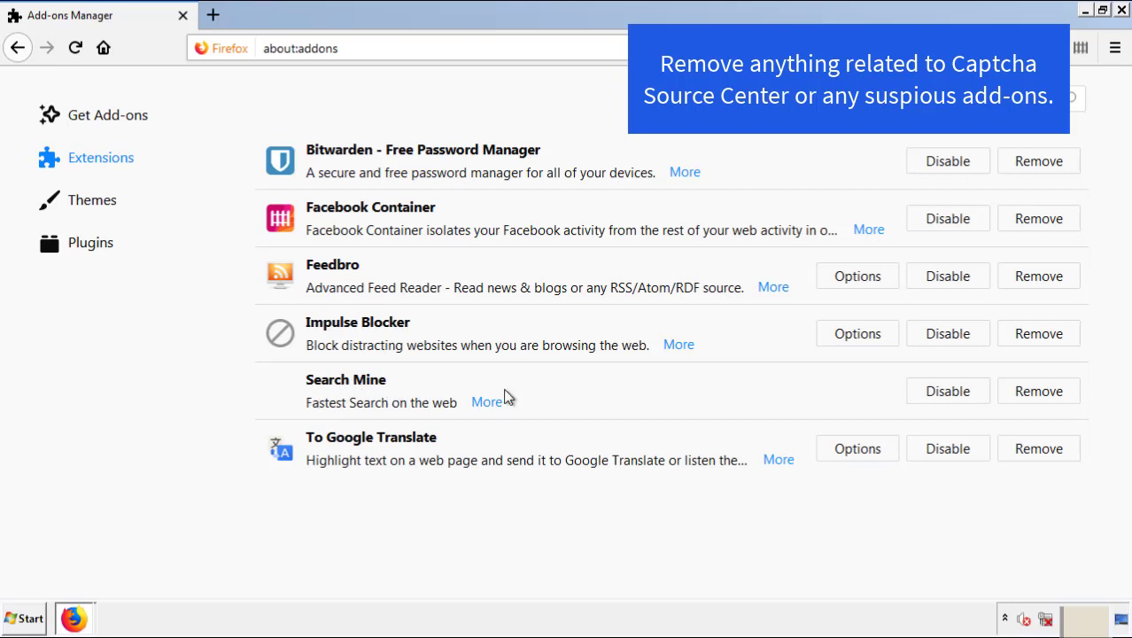
click(1037, 398)
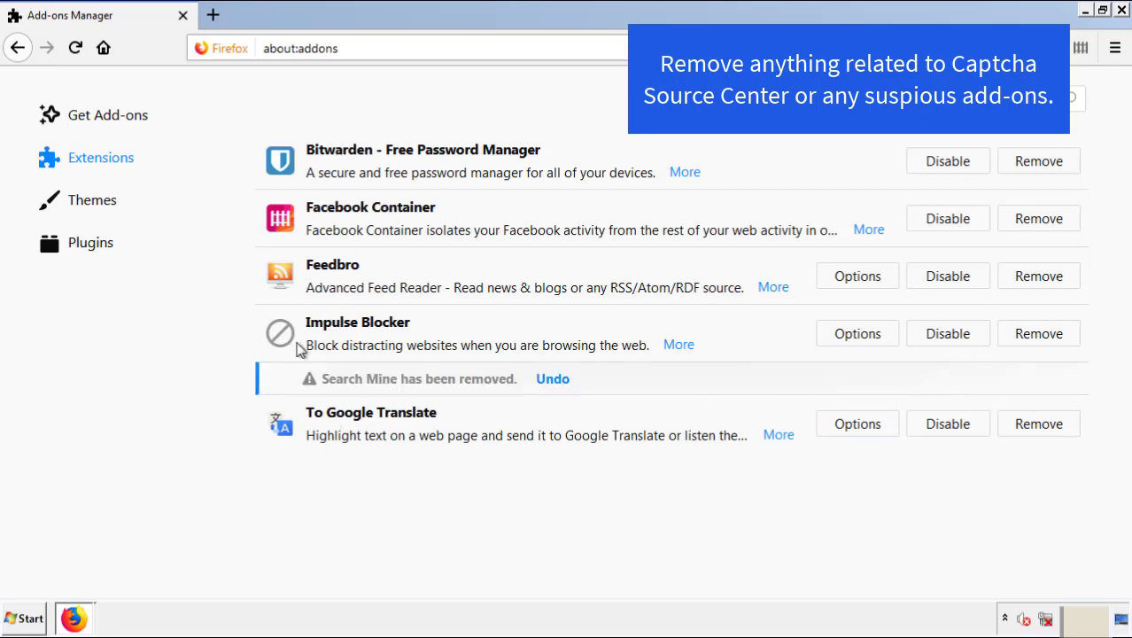
click(1122, 11)
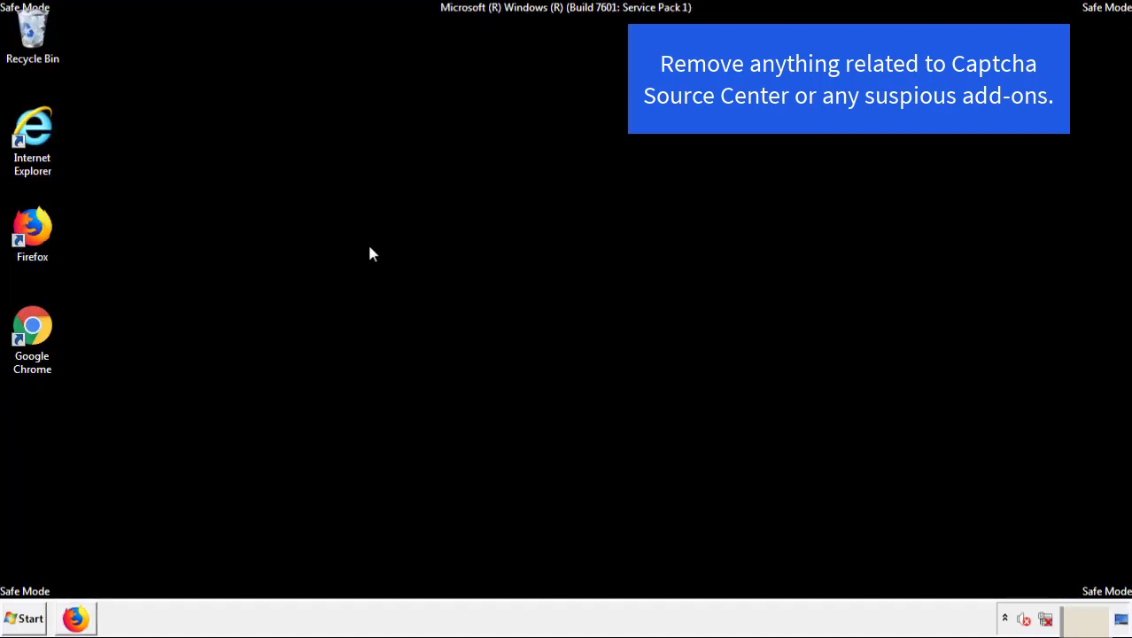
Step: Launch Chrome, remove Search Mine from the Extensions page, and close Chrome
double_click(31, 341)
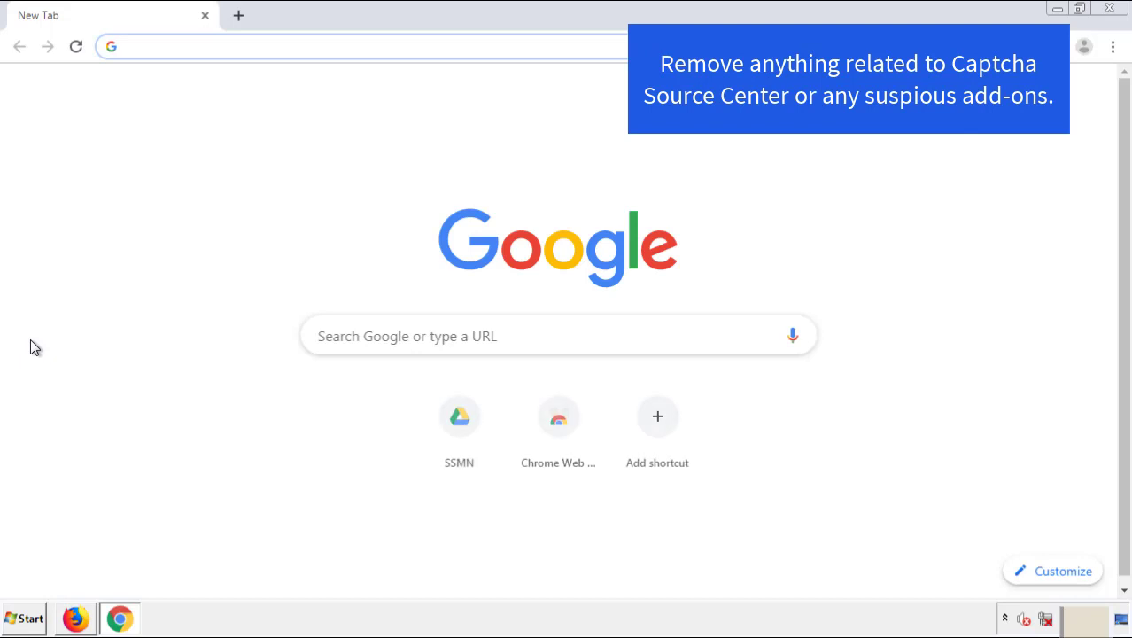
click(1112, 46)
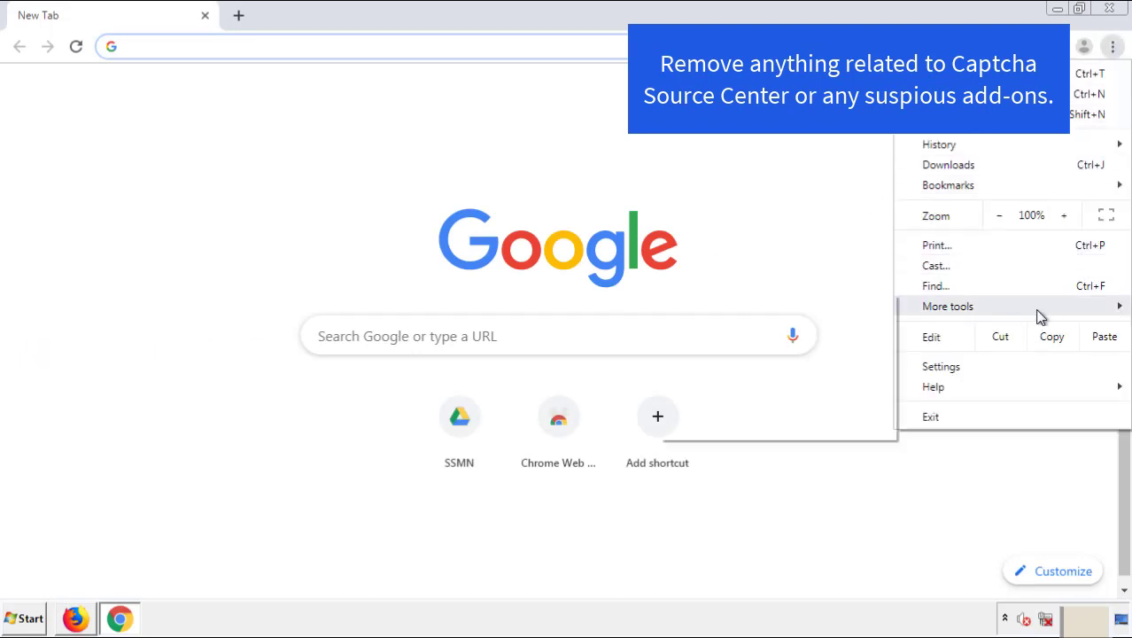
mouse_move(1013, 310)
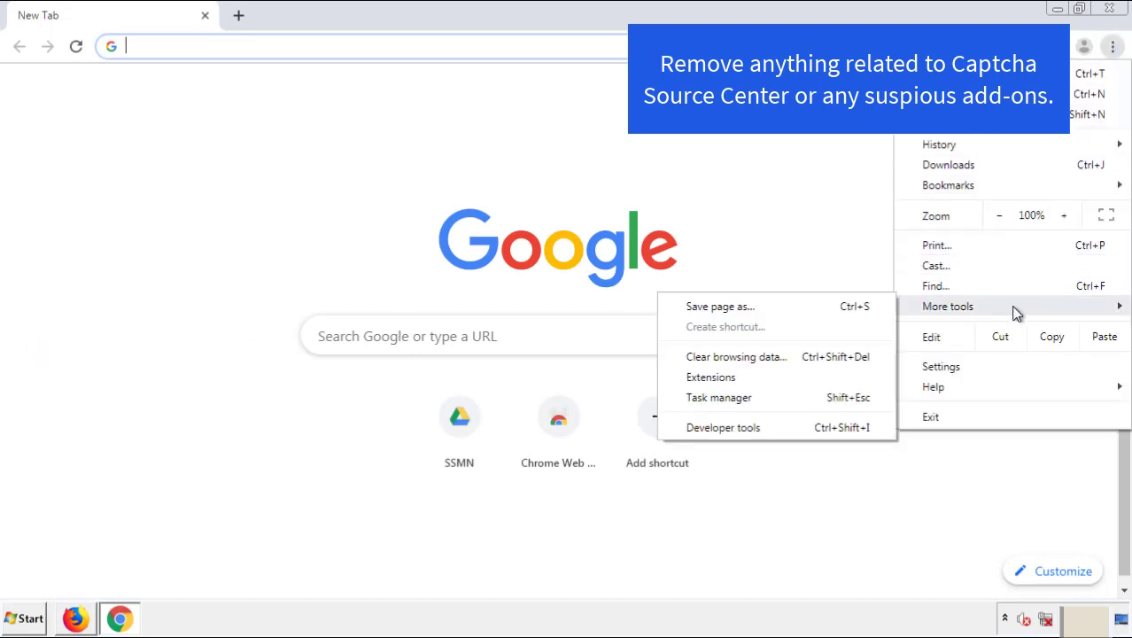
click(720, 377)
scroll(266, 257, down, 5)
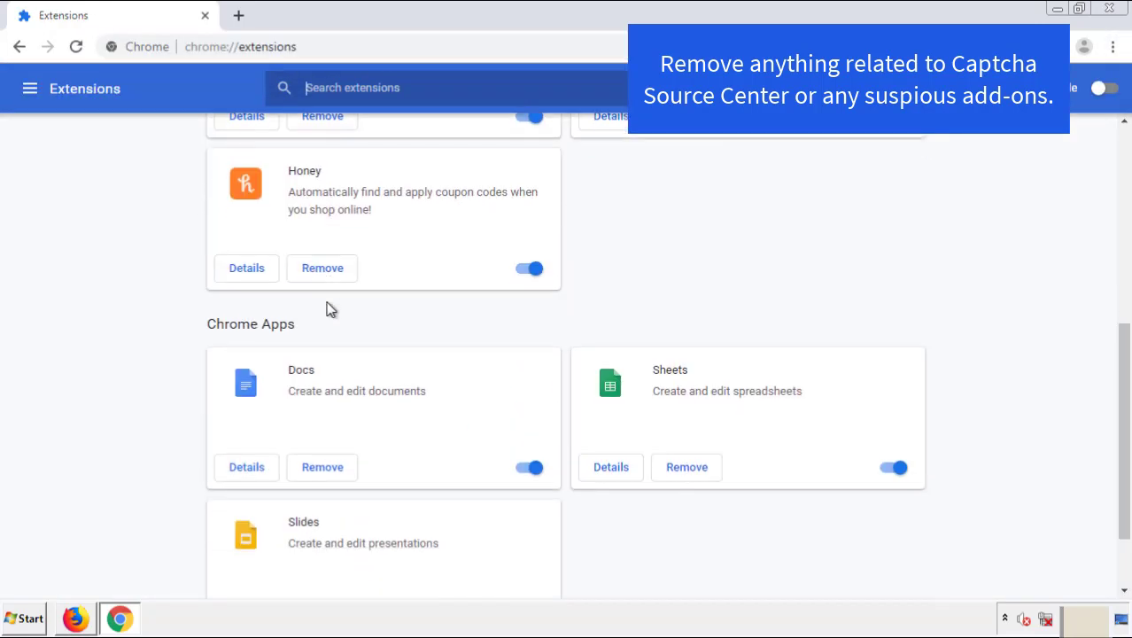
scroll(427, 323, up, 5)
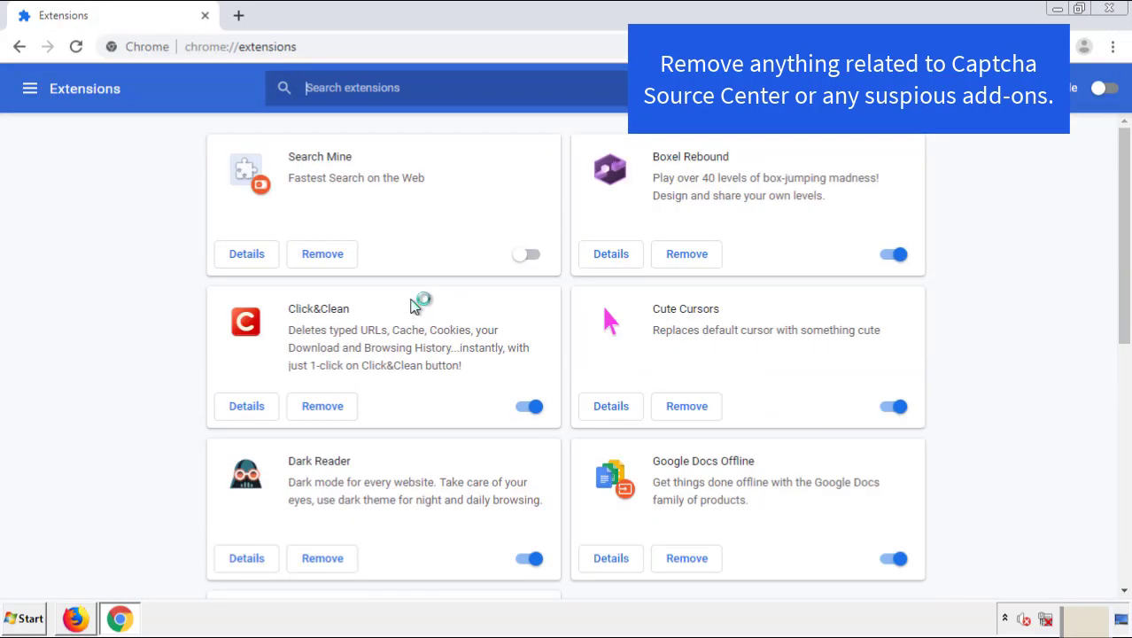
click(320, 257)
click(642, 146)
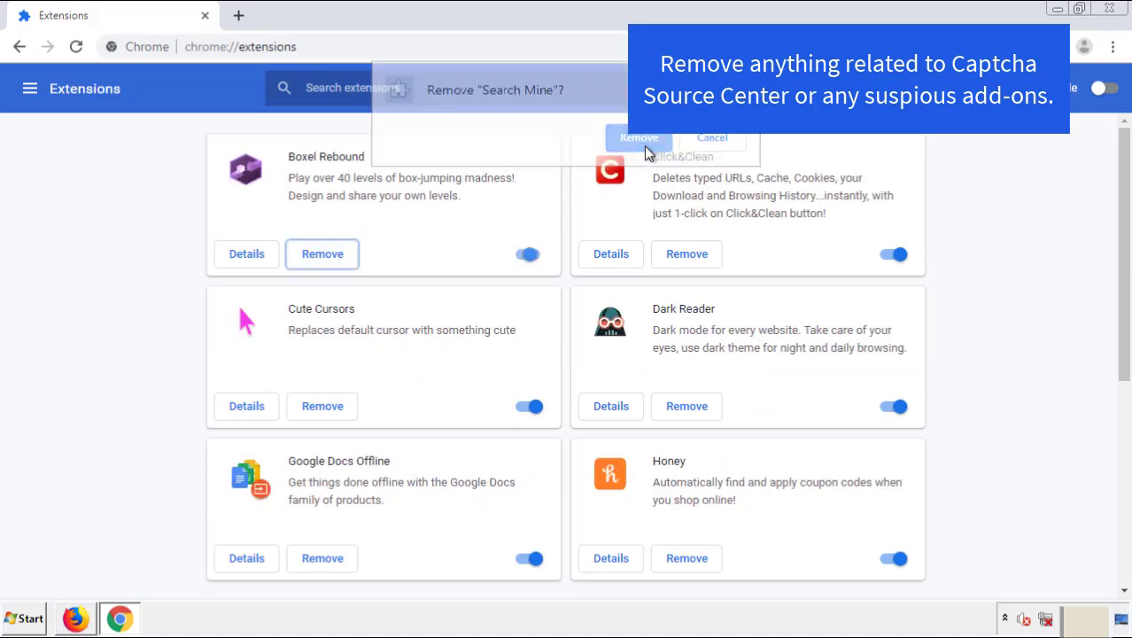
click(1118, 14)
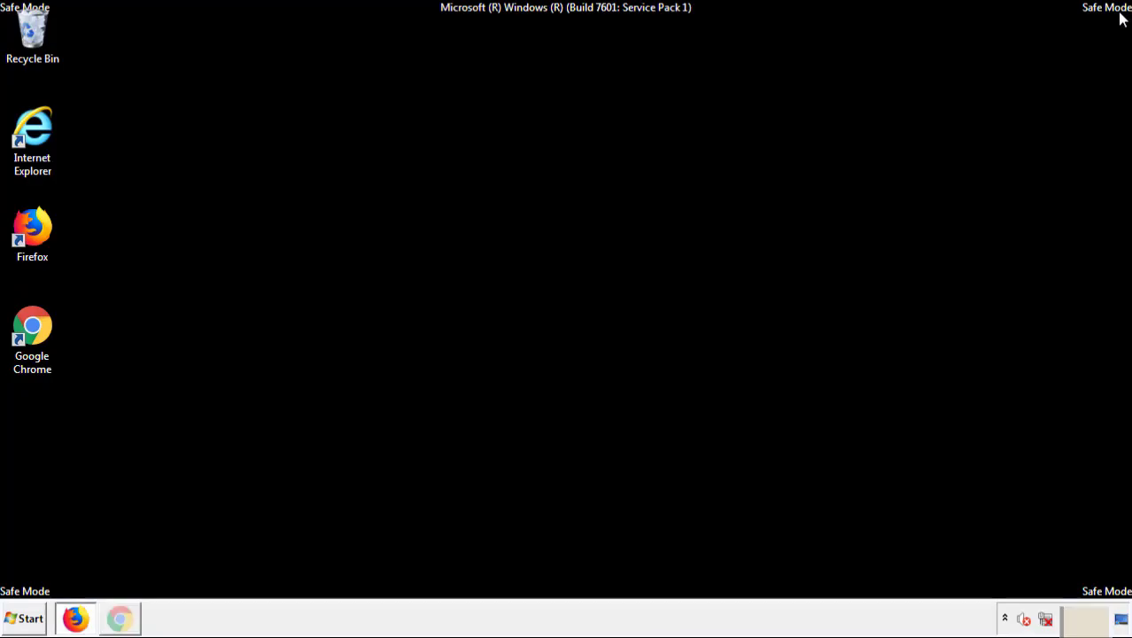
Step: Restart the computer from the Start menu's shut-down options
click(31, 622)
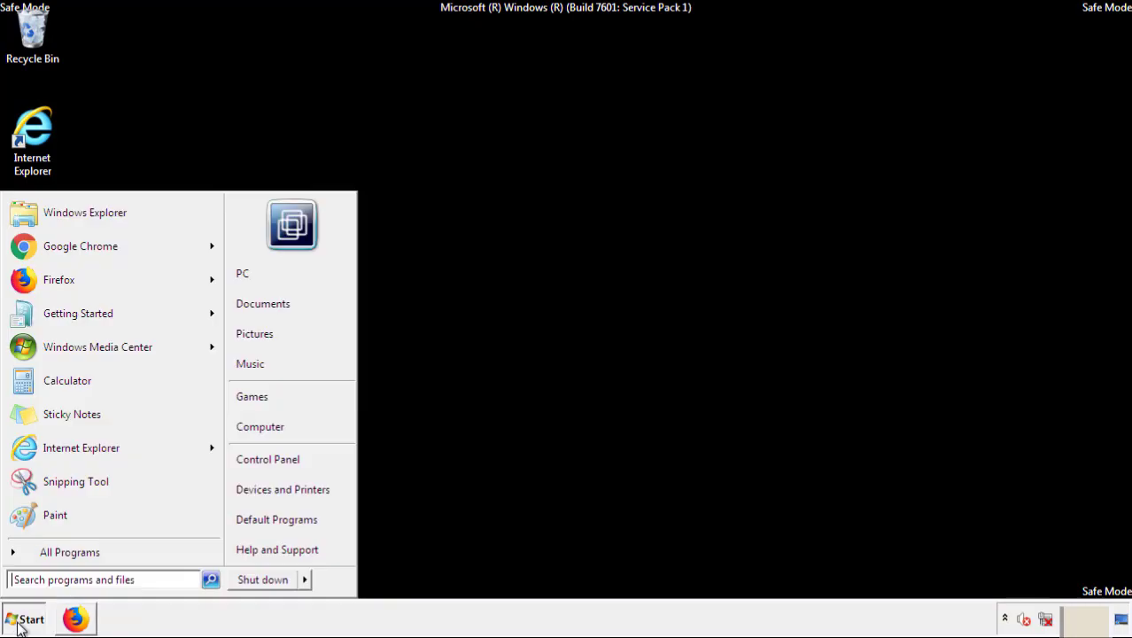
click(306, 580)
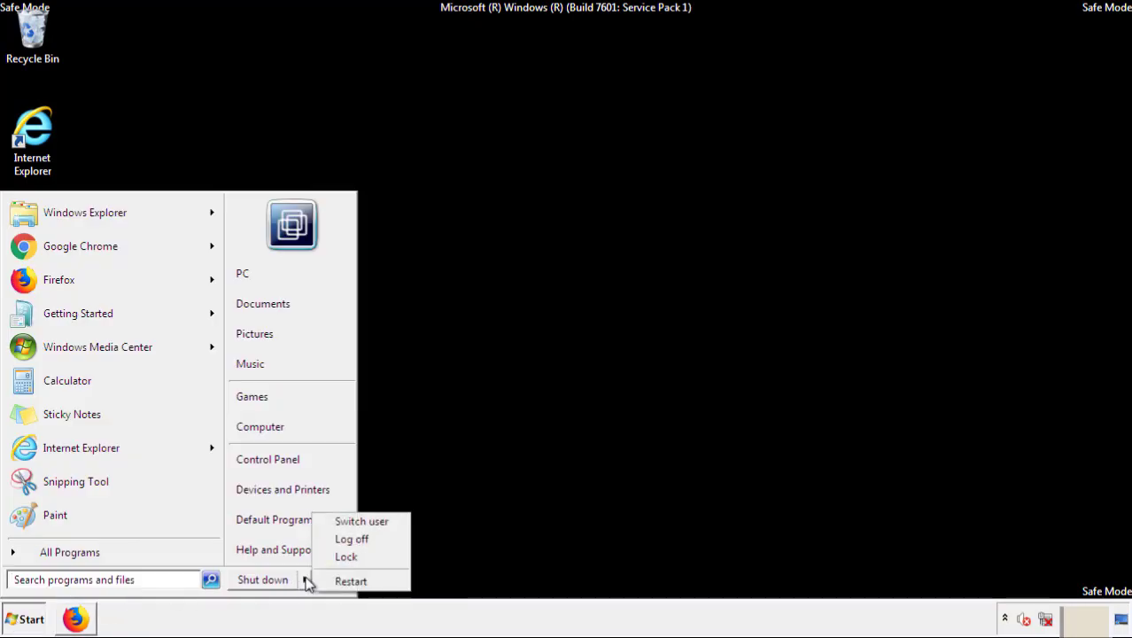
click(351, 581)
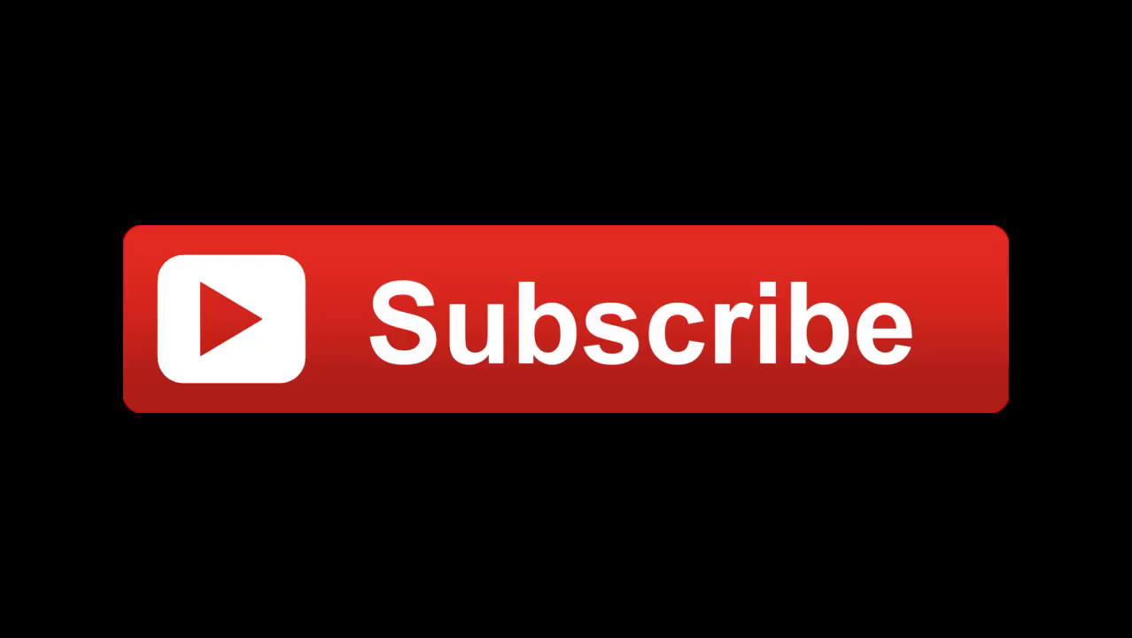